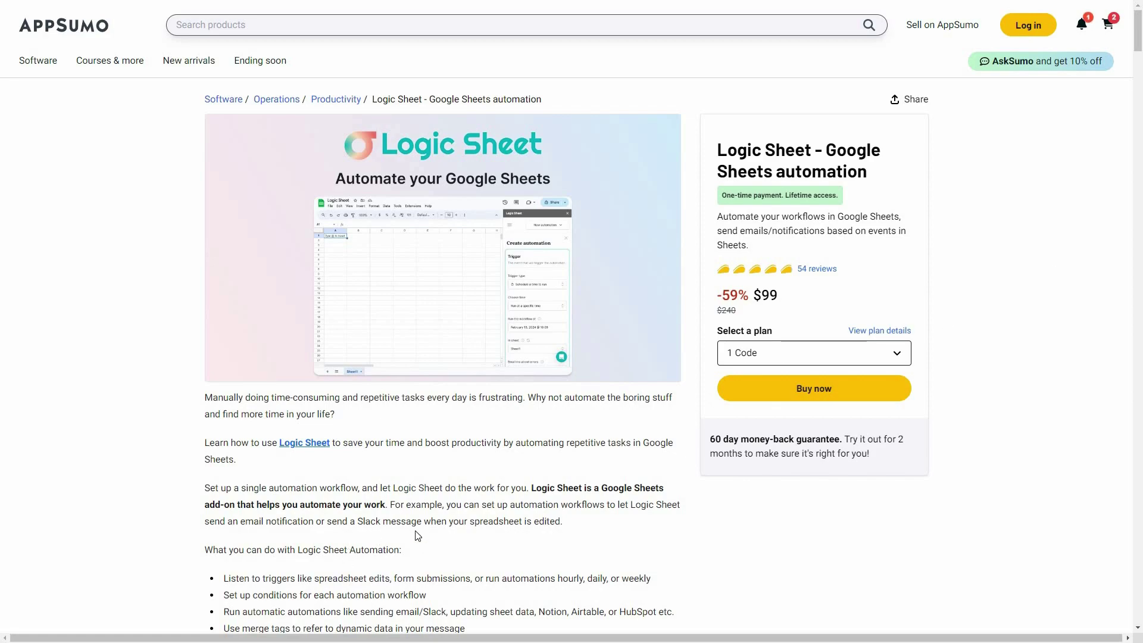
- Scroll the Logic Sheet deal page past the description to the TL;DR and At-a-glance sections
scroll(416, 545, down, 2)
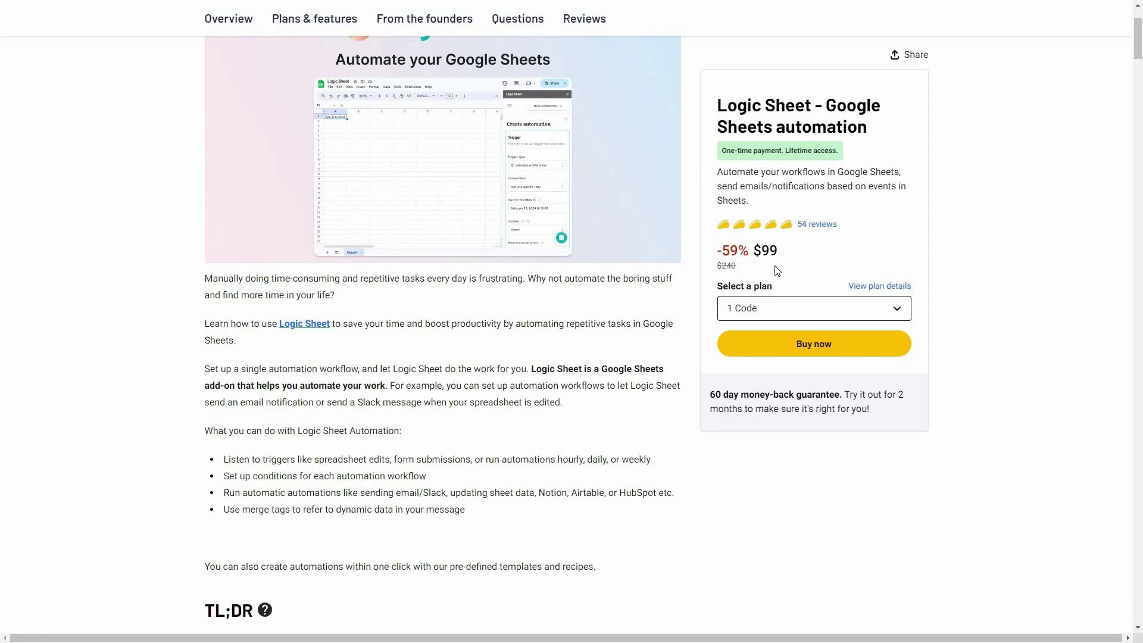
scroll(475, 523, down, 4)
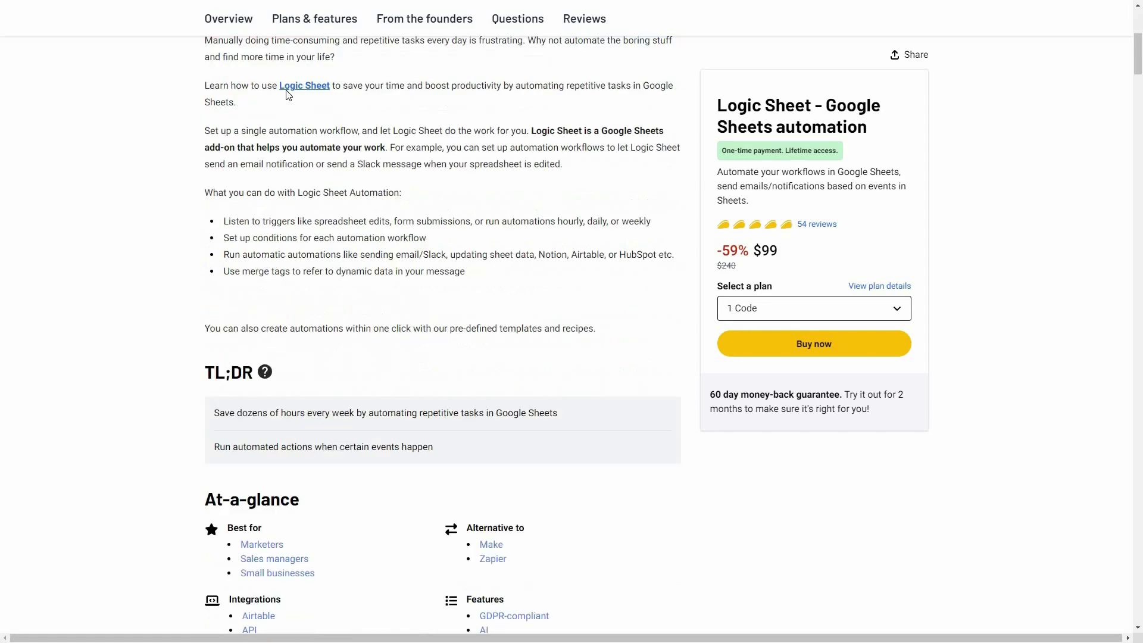
- Show the Plans & features section with the Individual $99, Team $198 and Enterprise $297 plans
click(309, 20)
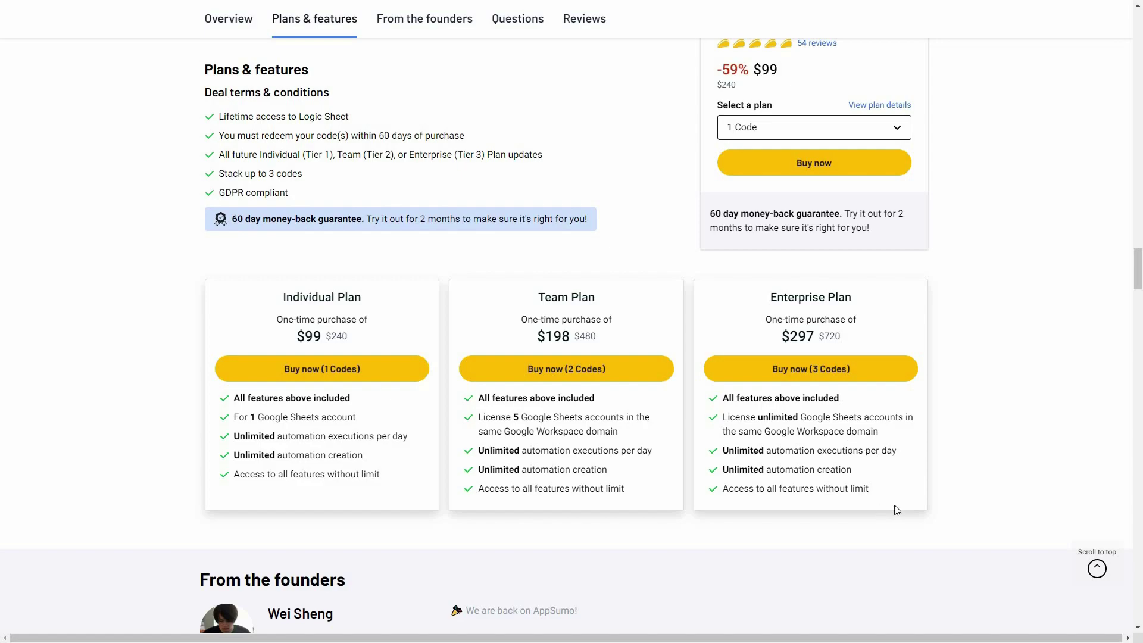
scroll(917, 200, up, 4)
scroll(965, 209, down, 2)
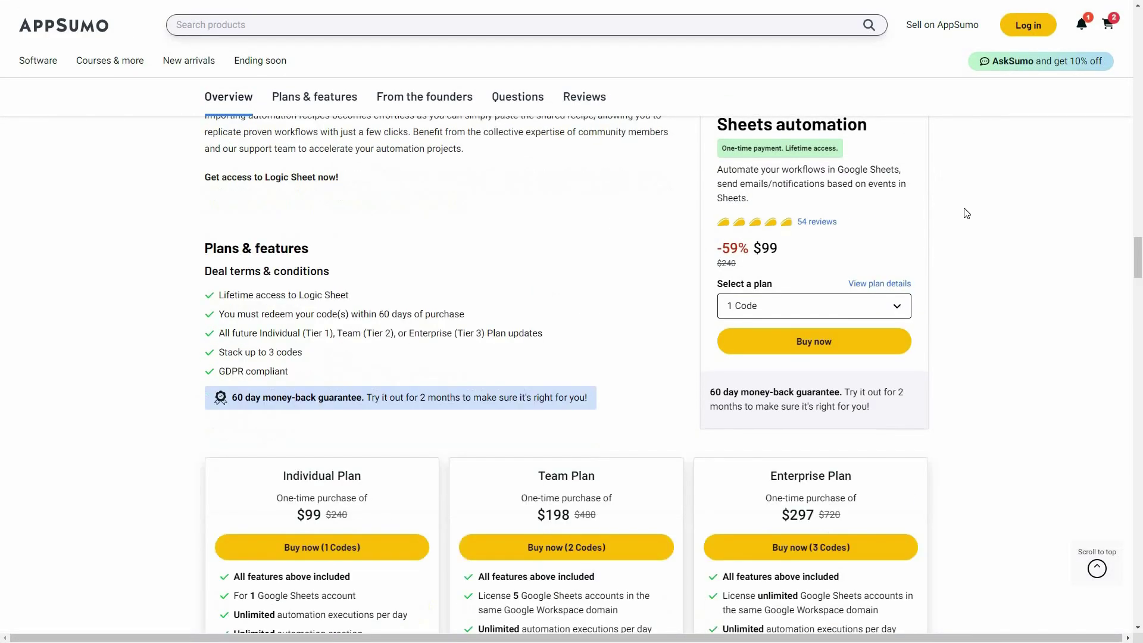
scroll(614, 319, up, 2)
scroll(614, 319, down, 1)
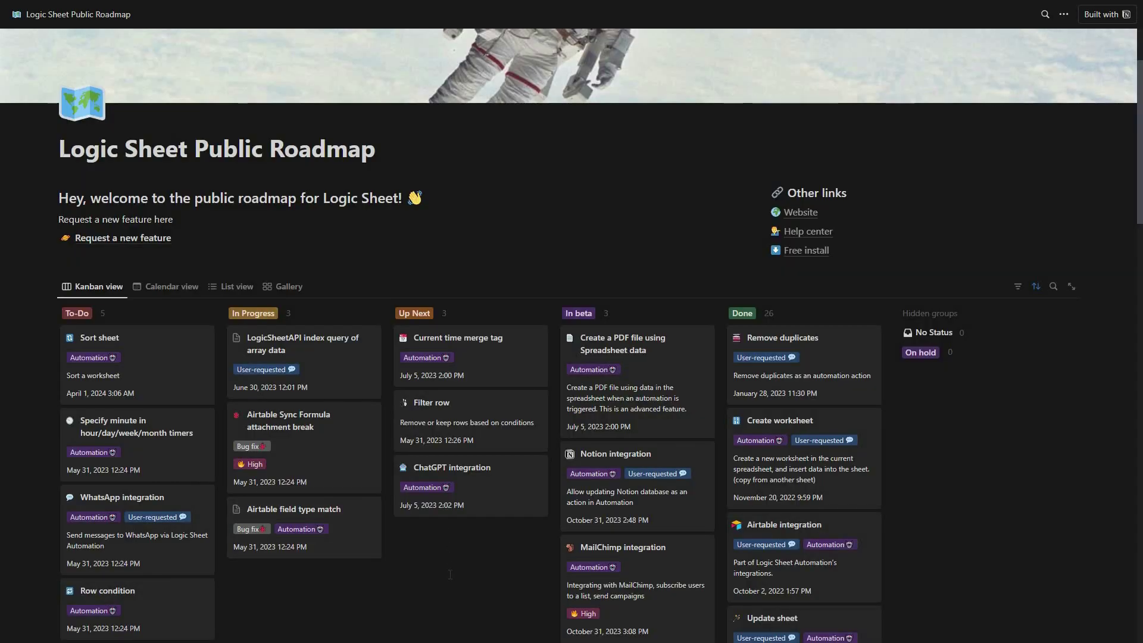
- Scroll the roadmap board down to the Done column and load more completed items
scroll(93, 262, down, 1)
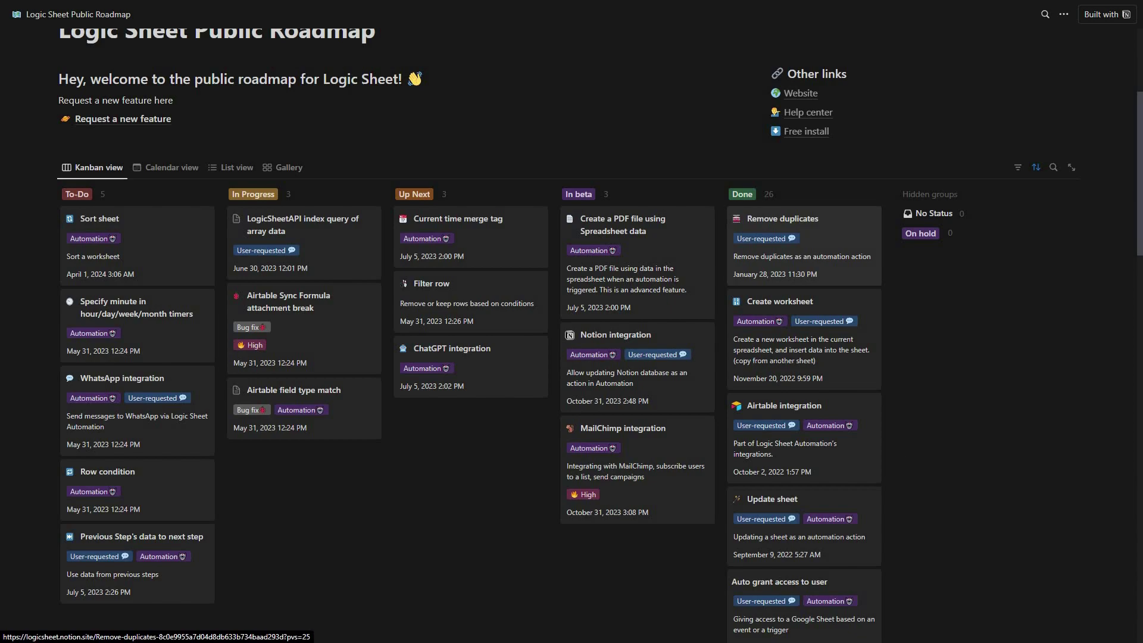
scroll(905, 512, down, 5)
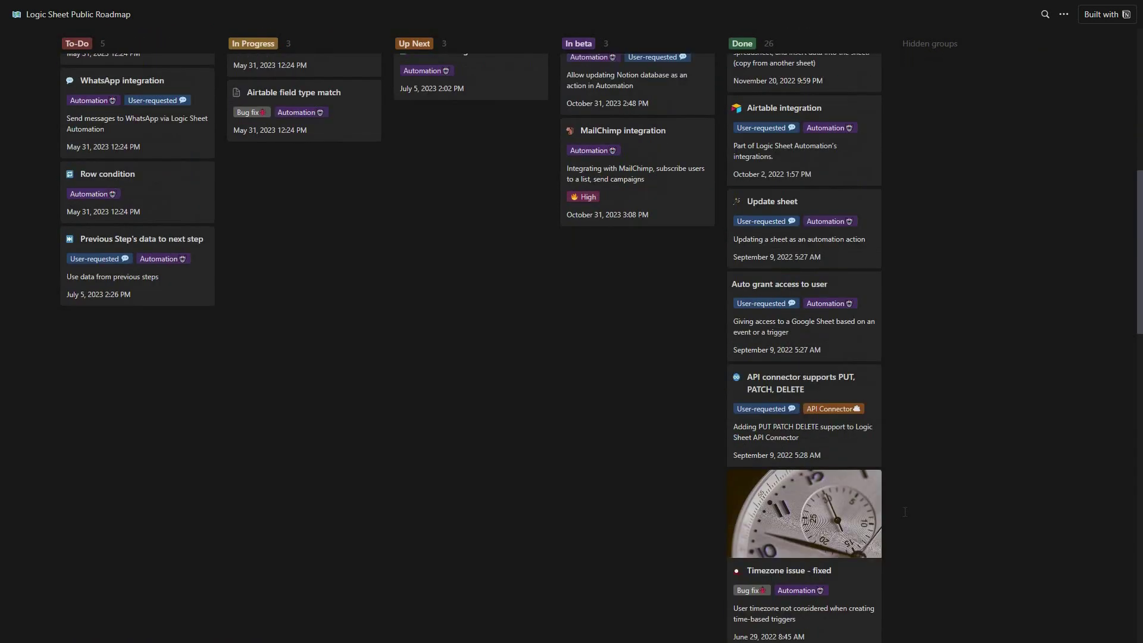
scroll(904, 512, down, 7)
click(758, 544)
scroll(1001, 469, down, 5)
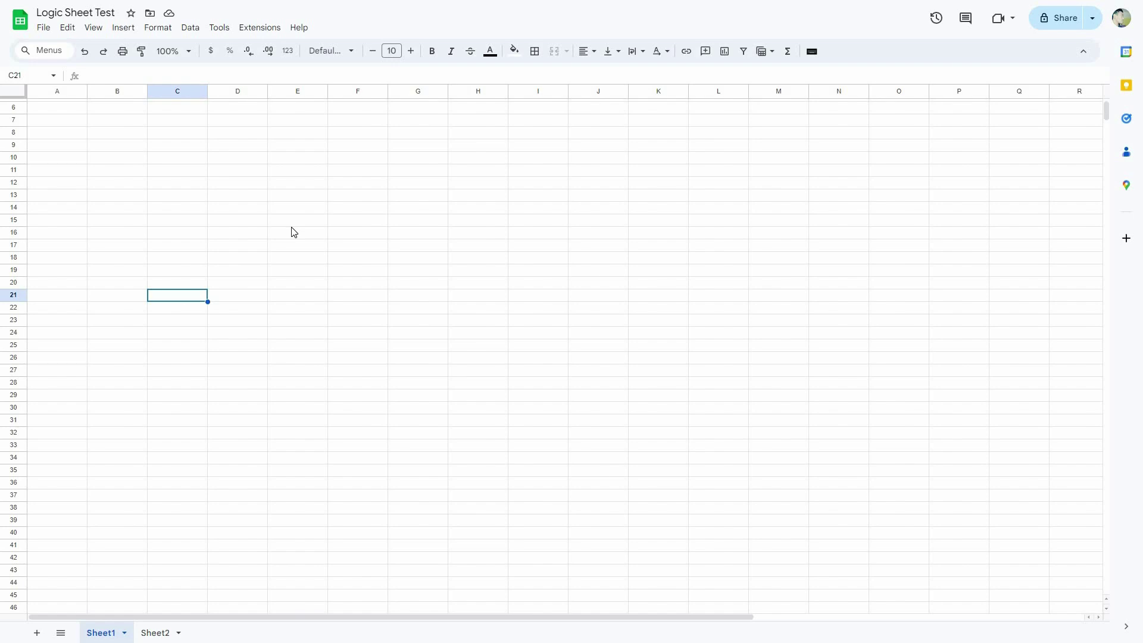
- Launch 'Logic Sheet - Automate your spreadsheets' from Extensions and show its sidebar navigation menu
click(278, 29)
mouse_move(275, 155)
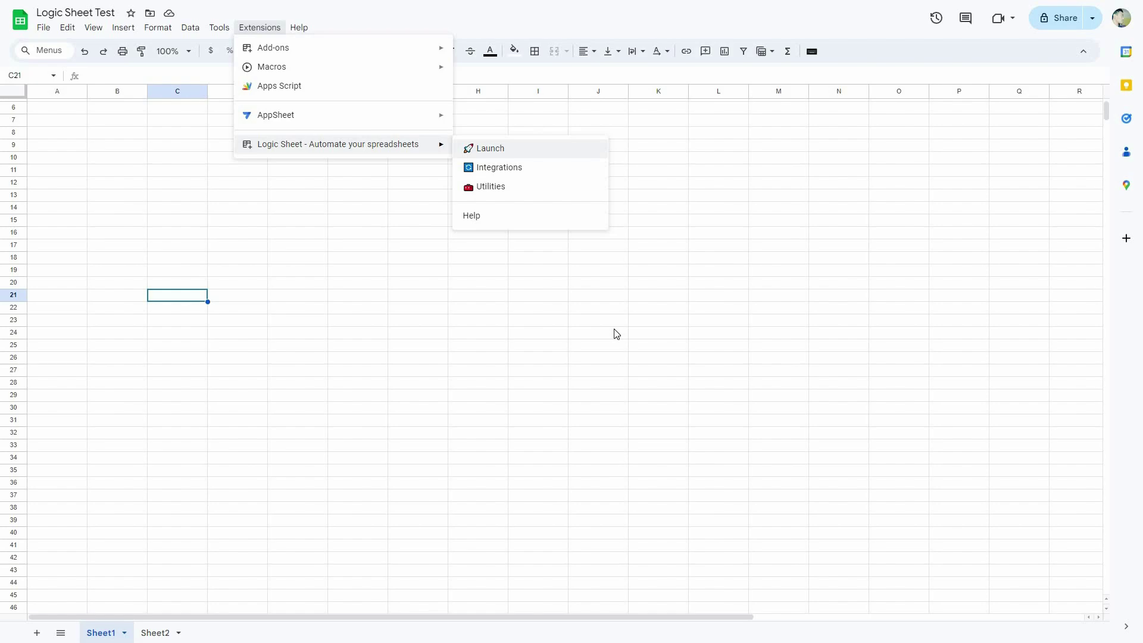
key(Return)
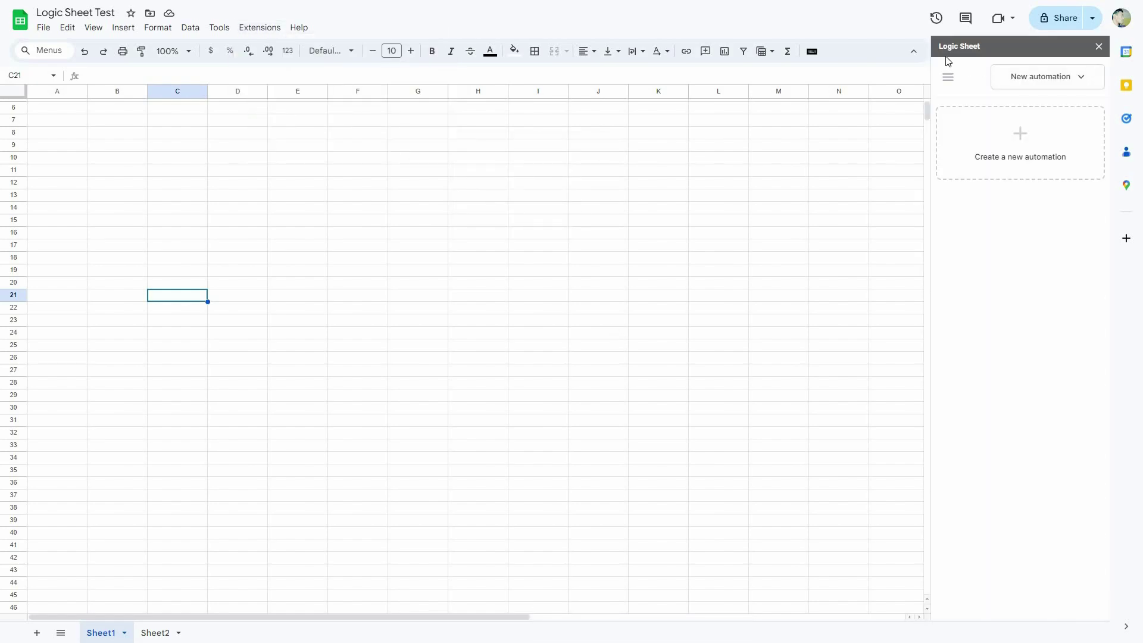
click(949, 79)
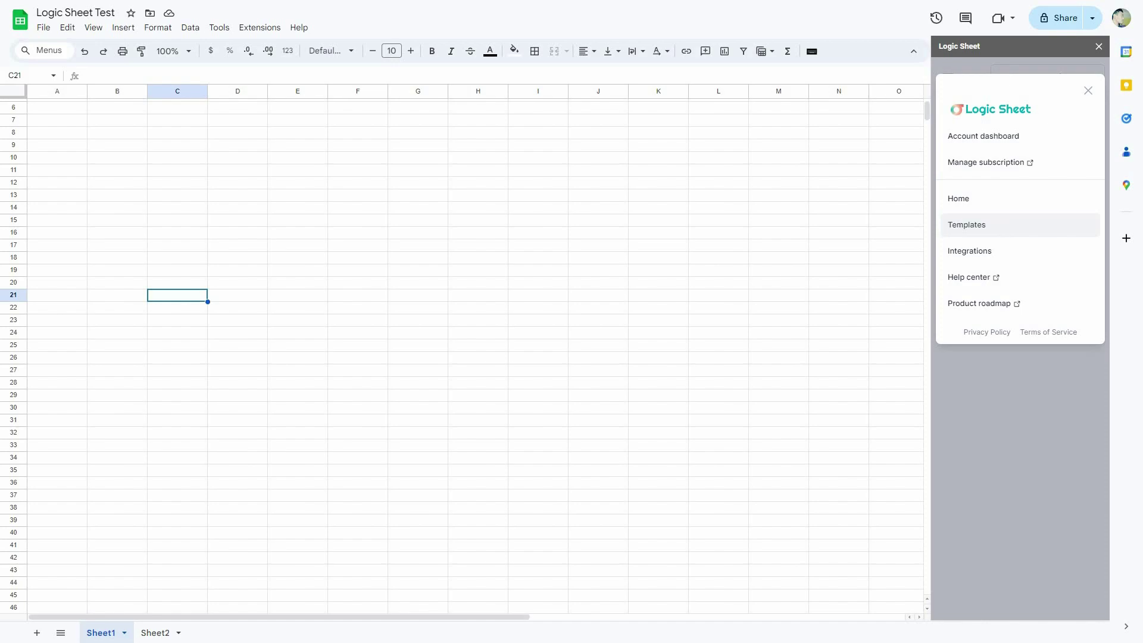
- Open the Logic Sheet Template gallery and scroll down through the automation cards
click(986, 229)
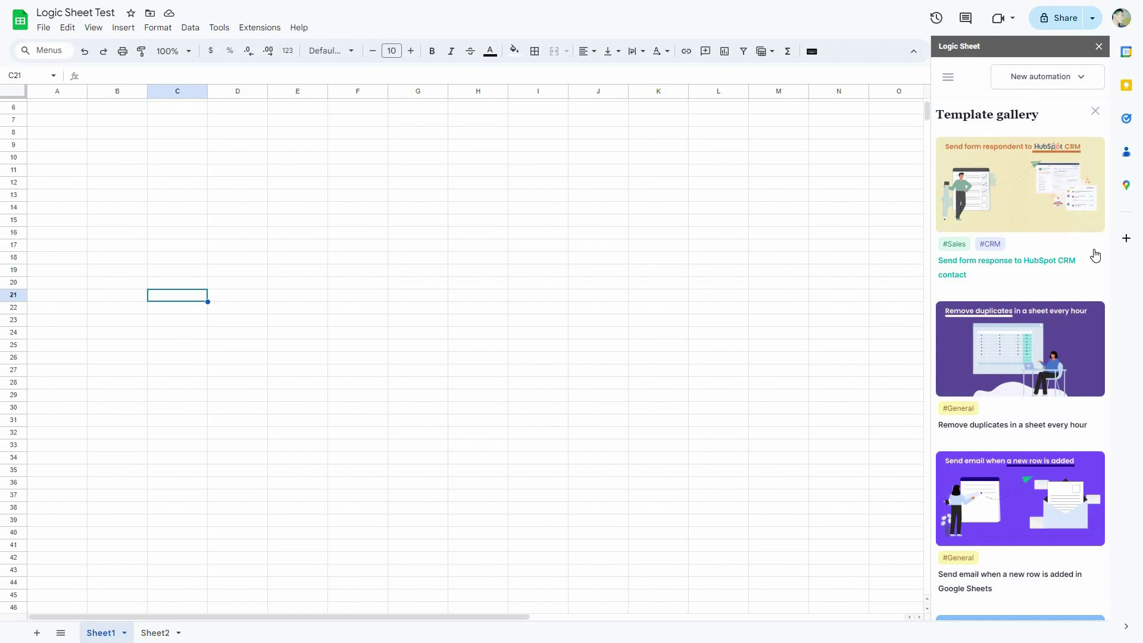
scroll(973, 226, down, 1)
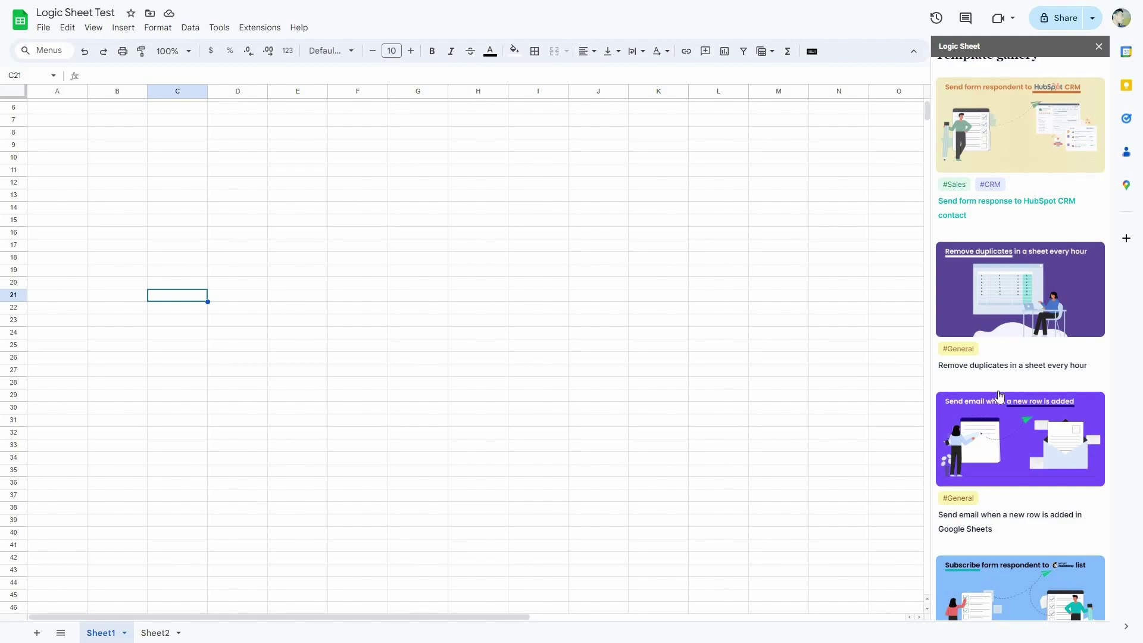
scroll(973, 340, down, 1)
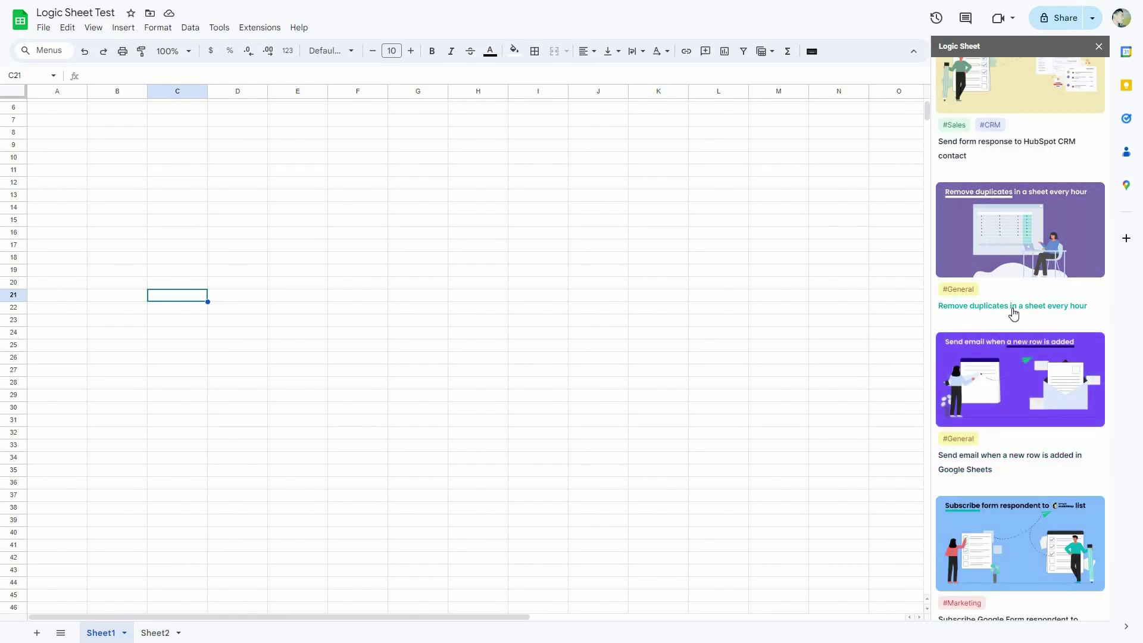
scroll(1006, 345, down, 2)
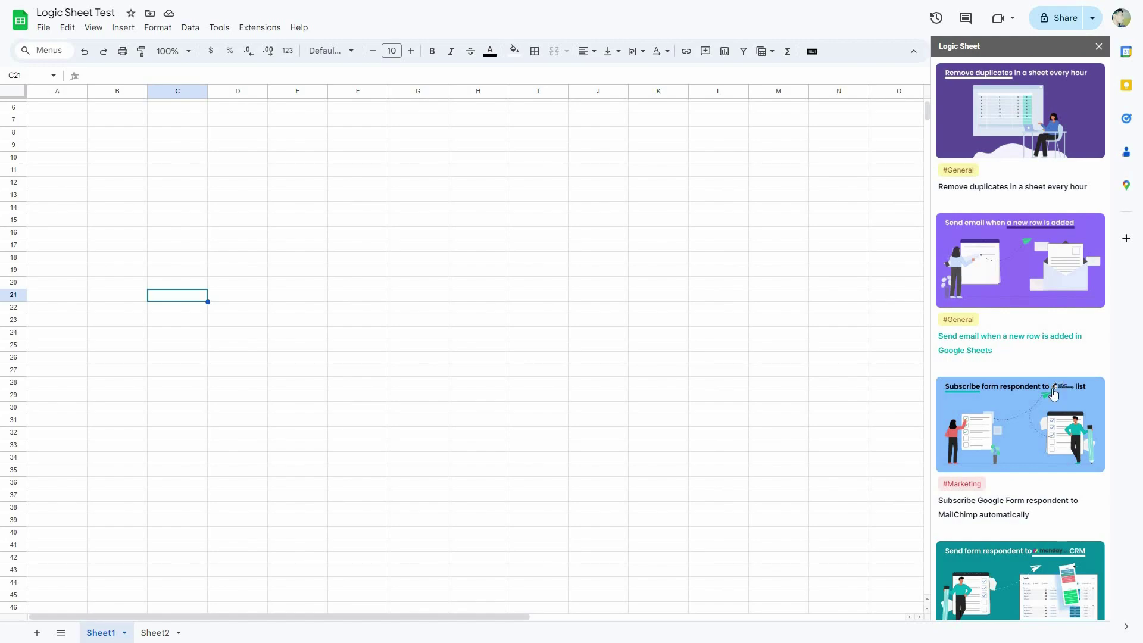
scroll(1023, 454, down, 1)
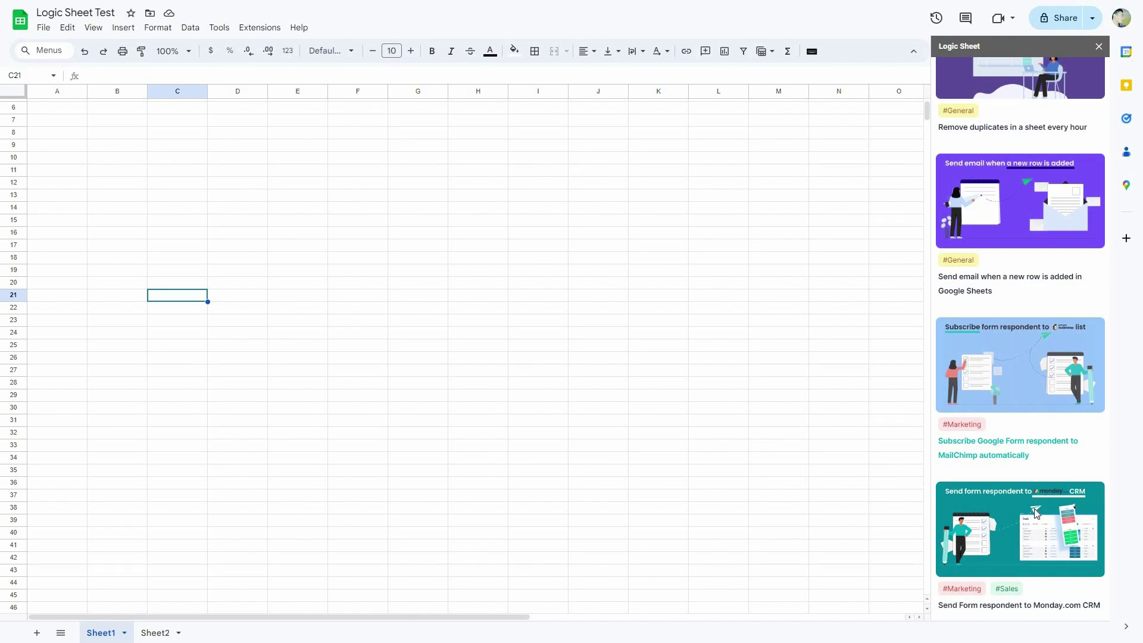
scroll(1039, 503, down, 2)
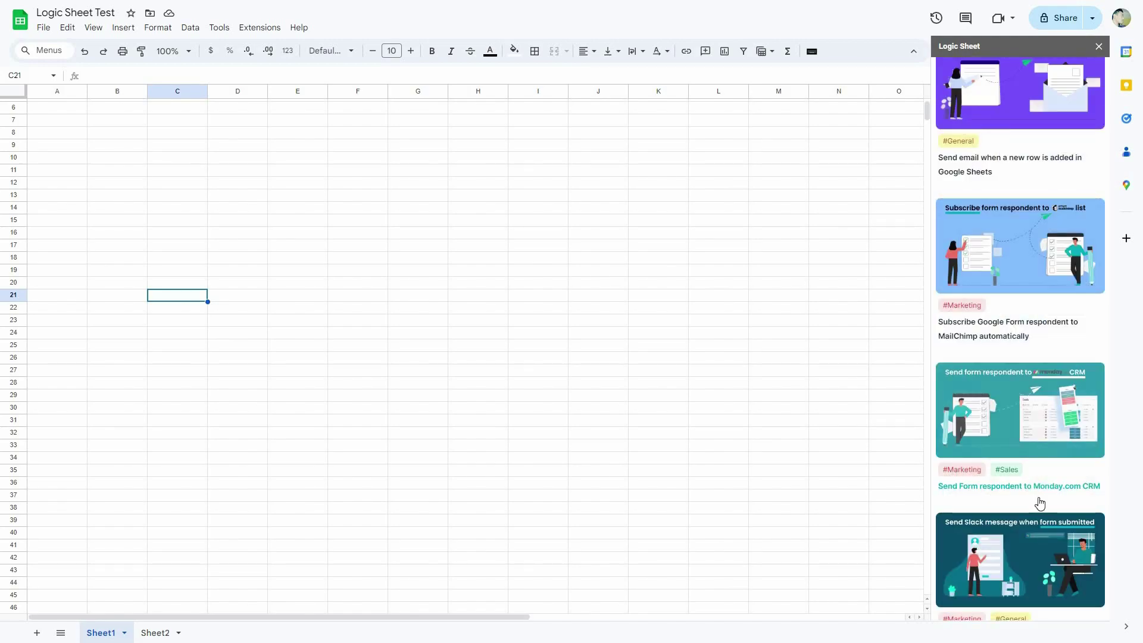
scroll(953, 474, down, 3)
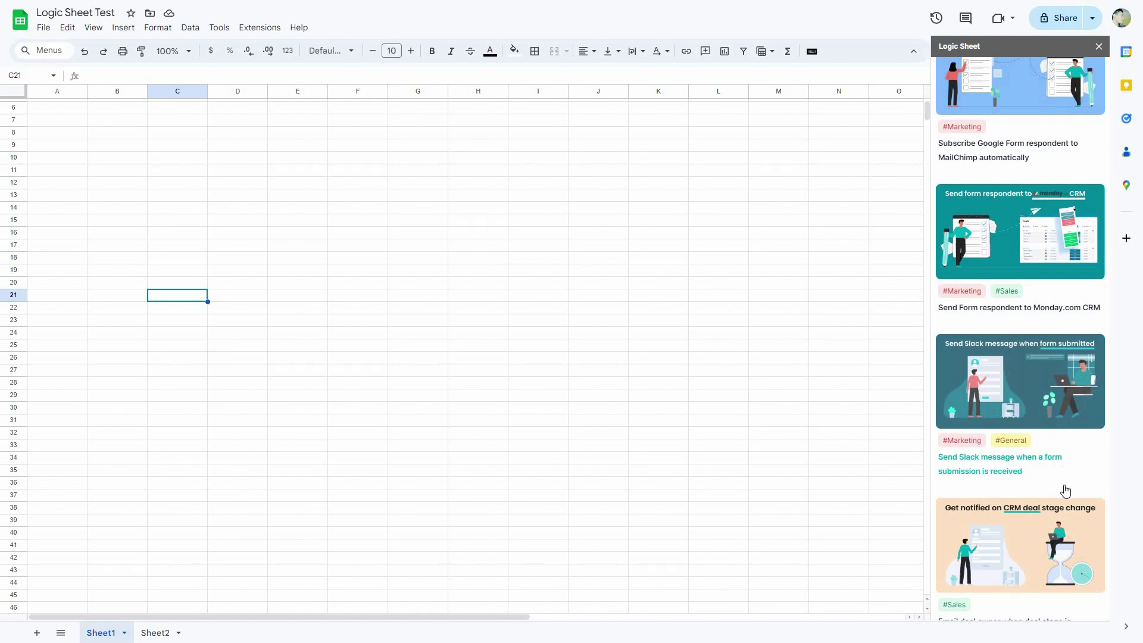
scroll(1059, 513, down, 3)
scroll(1059, 515, down, 2)
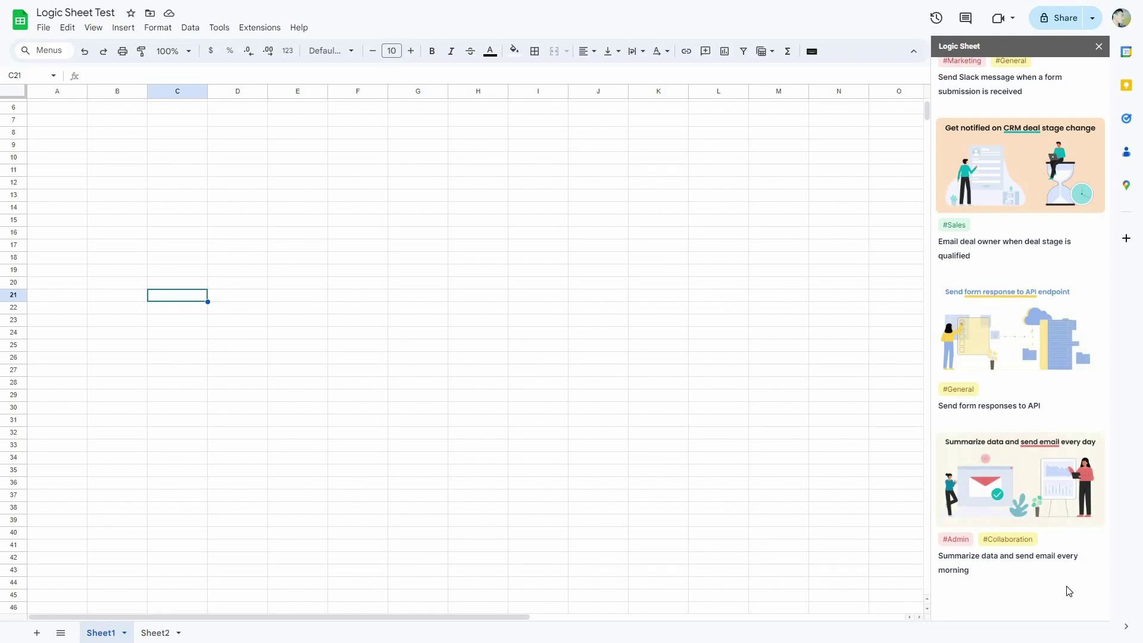
- Scroll back up and start from the 'Remove duplicates in a sheet every hour' template
scroll(1024, 319, up, 5)
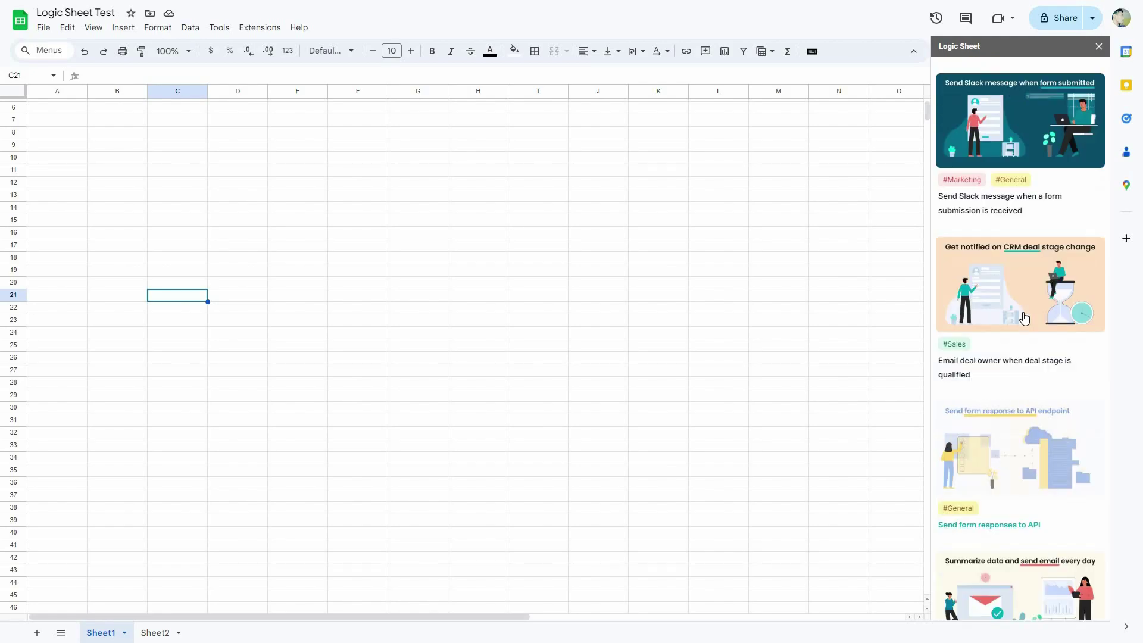
scroll(1024, 319, up, 7)
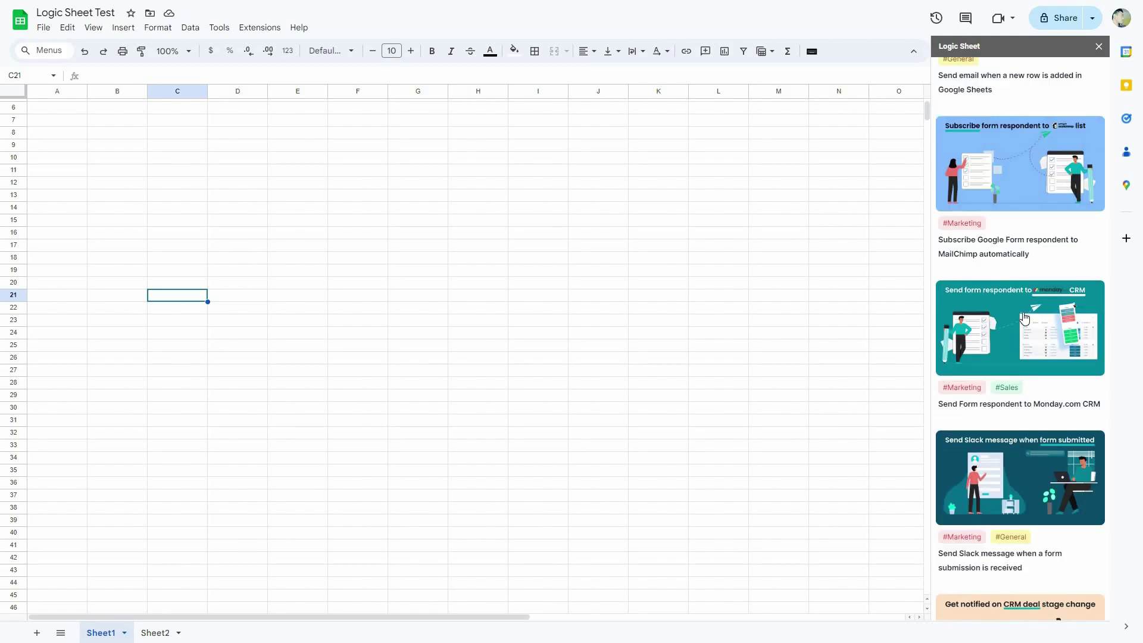
scroll(1024, 310, up, 1)
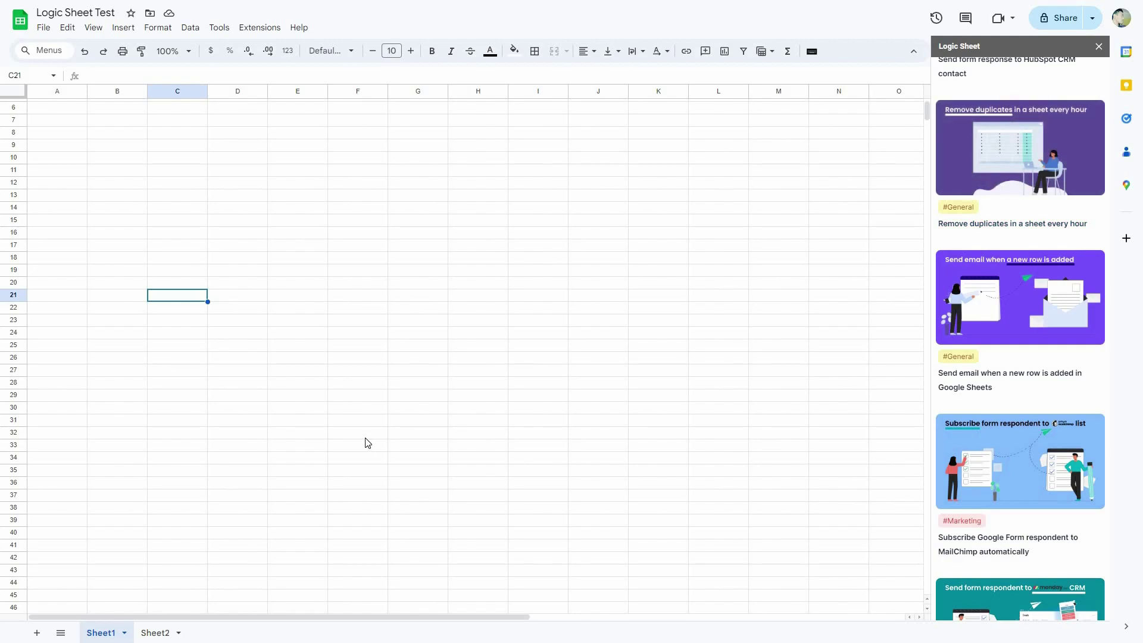
click(1025, 168)
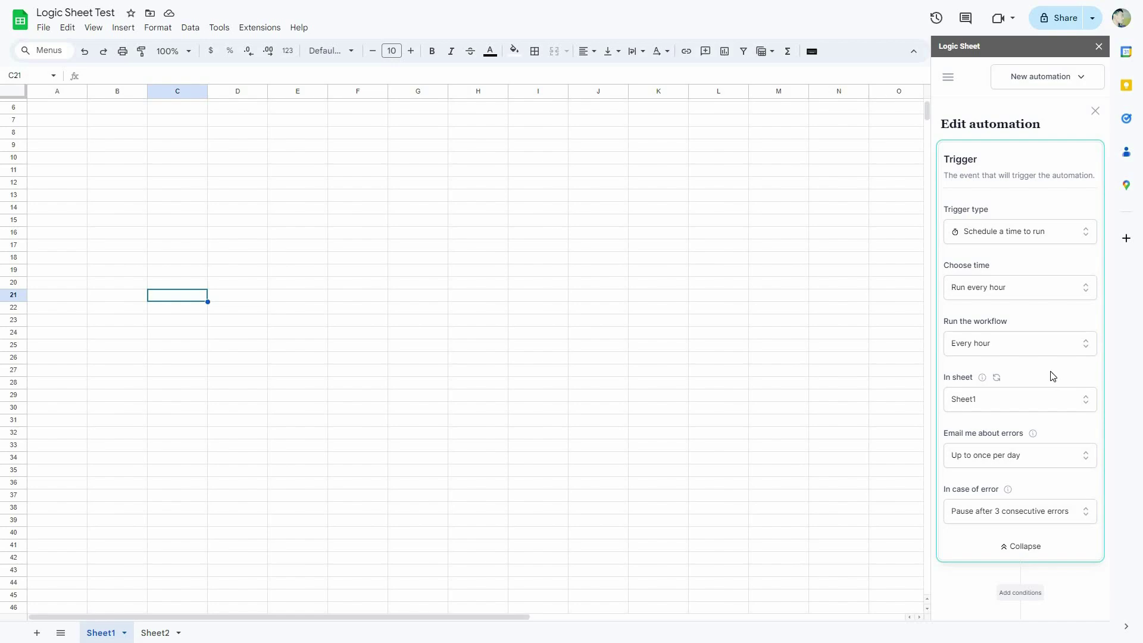
- Review the hourly Sheet1 automation form and check the Trigger type and Choose time options
scroll(1037, 490, down, 2)
scroll(1036, 490, down, 4)
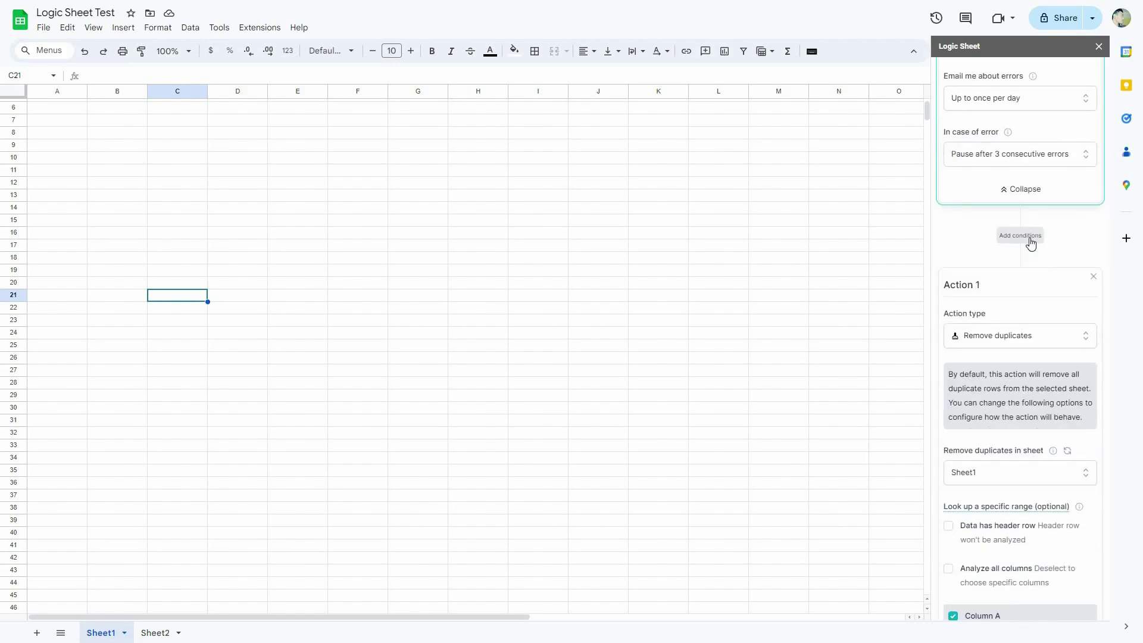
scroll(1031, 243, up, 6)
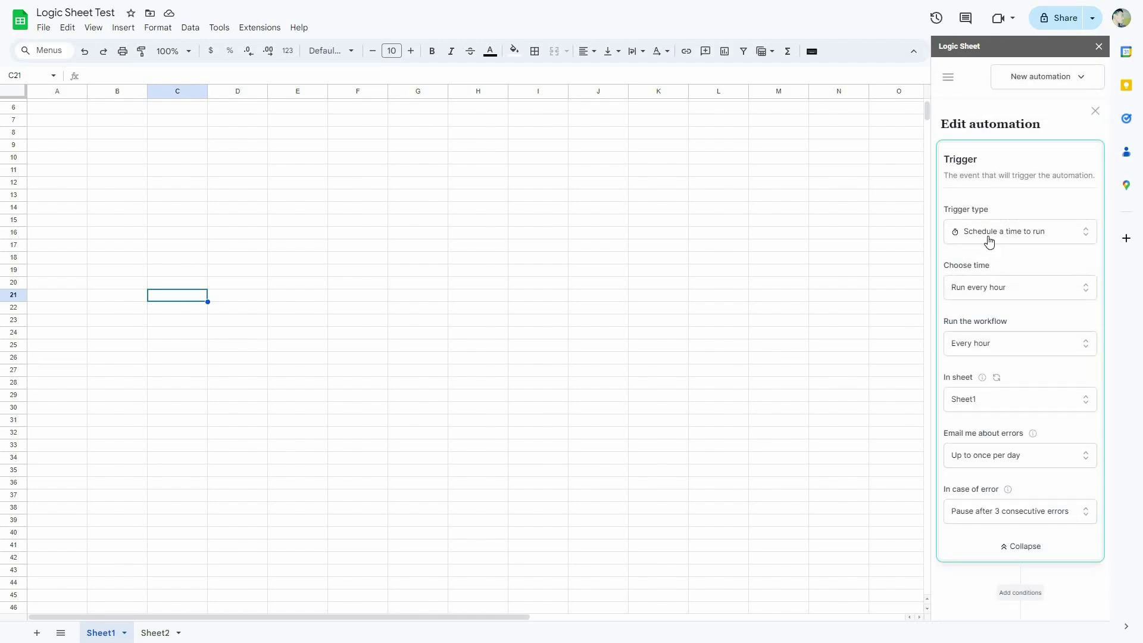
click(989, 240)
click(1025, 232)
click(993, 288)
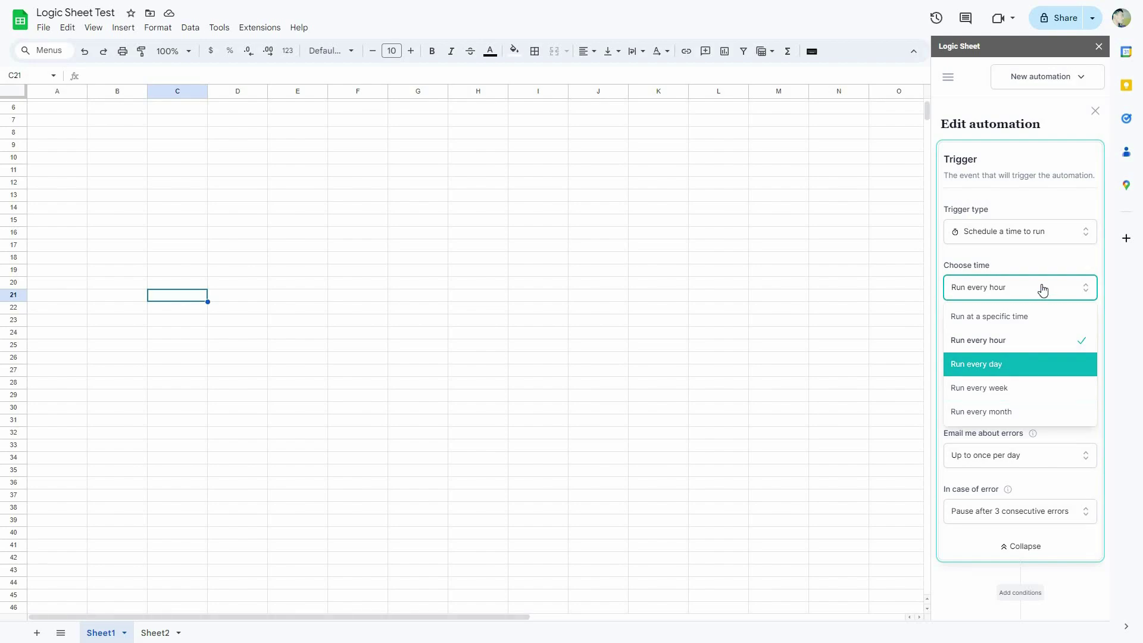
- Change the trigger to run when Sheet1 is edited
click(1002, 244)
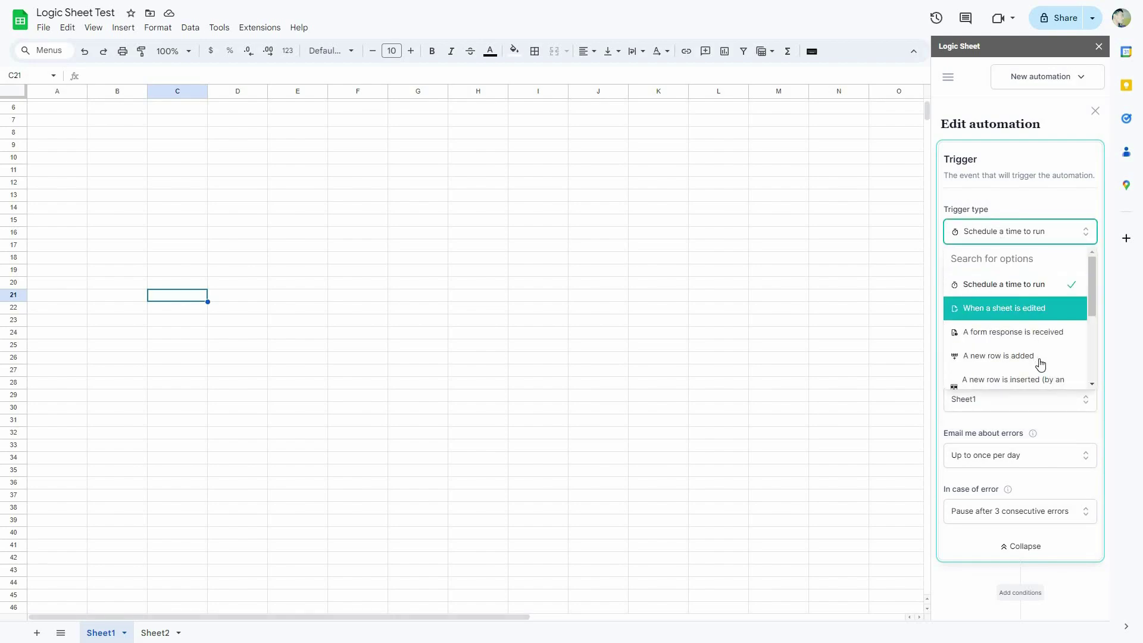
scroll(1042, 372, down, 1)
scroll(1047, 357, down, 2)
scroll(1036, 322, up, 5)
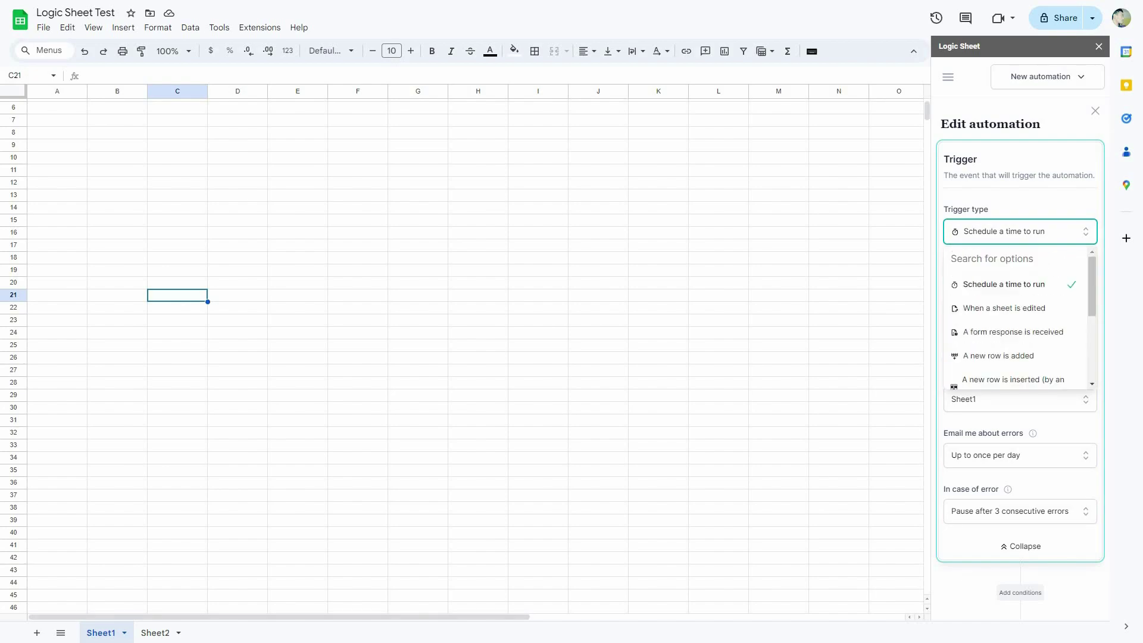
click(981, 317)
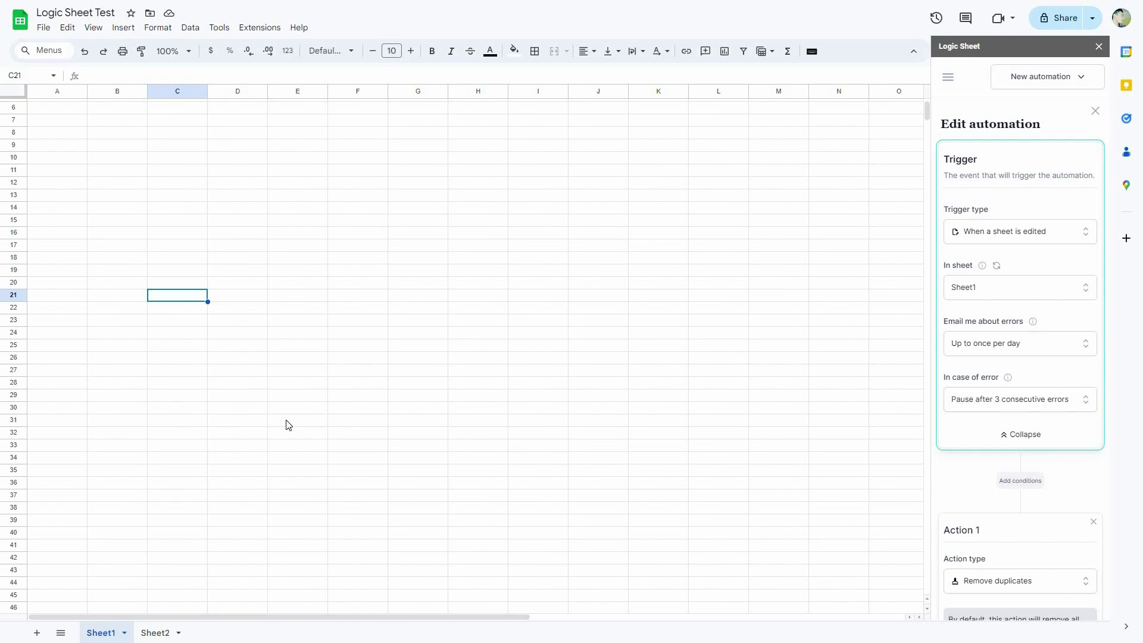
click(1014, 296)
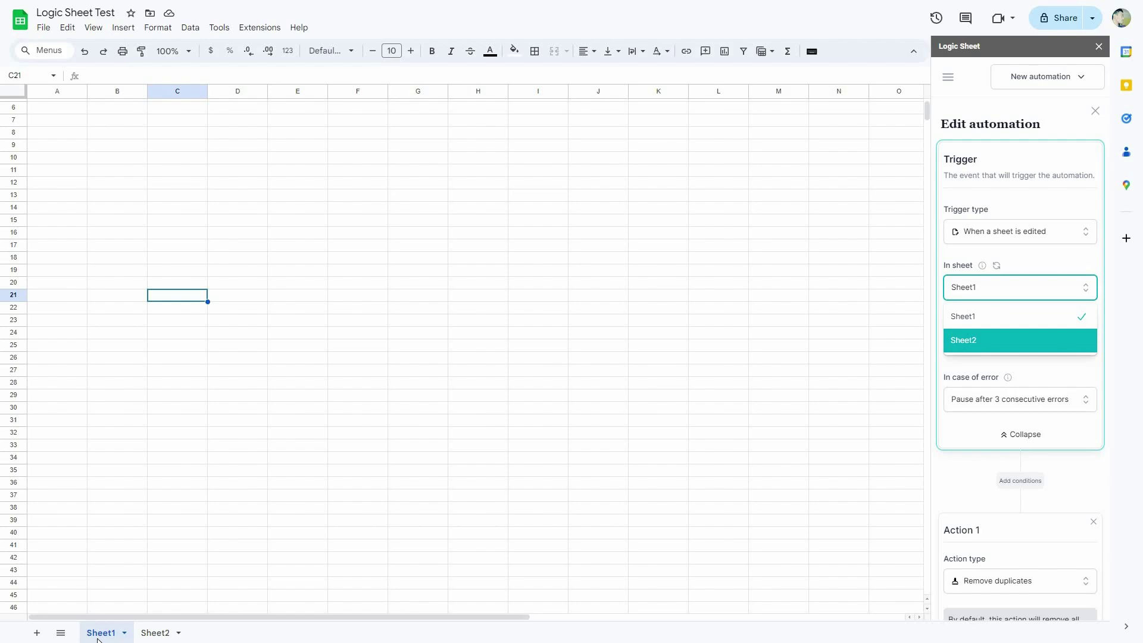
click(162, 633)
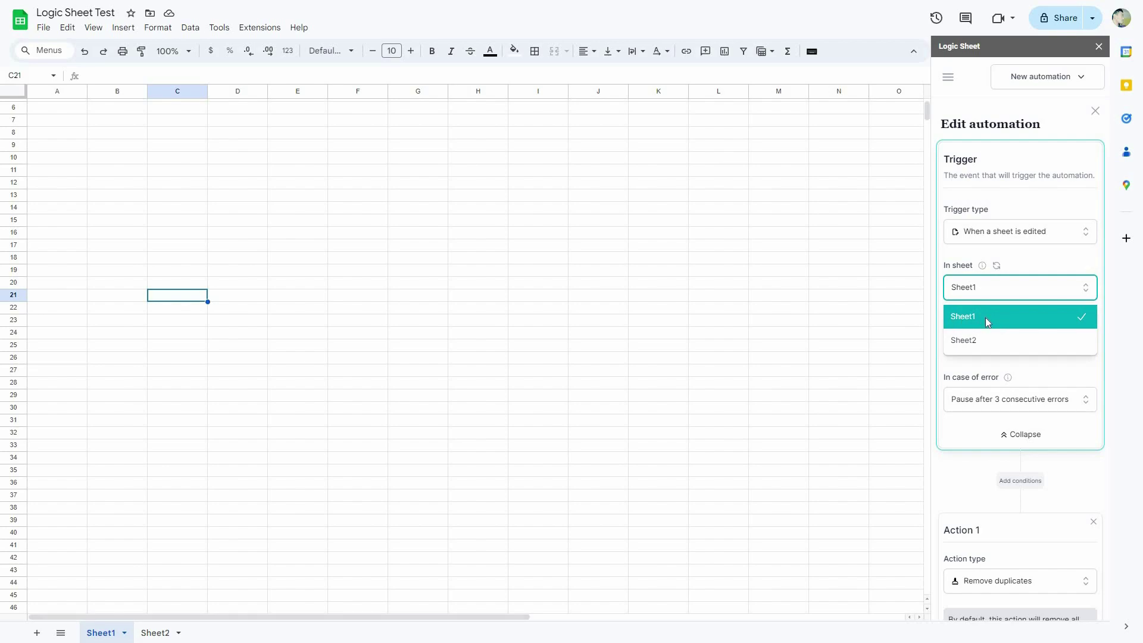
click(996, 360)
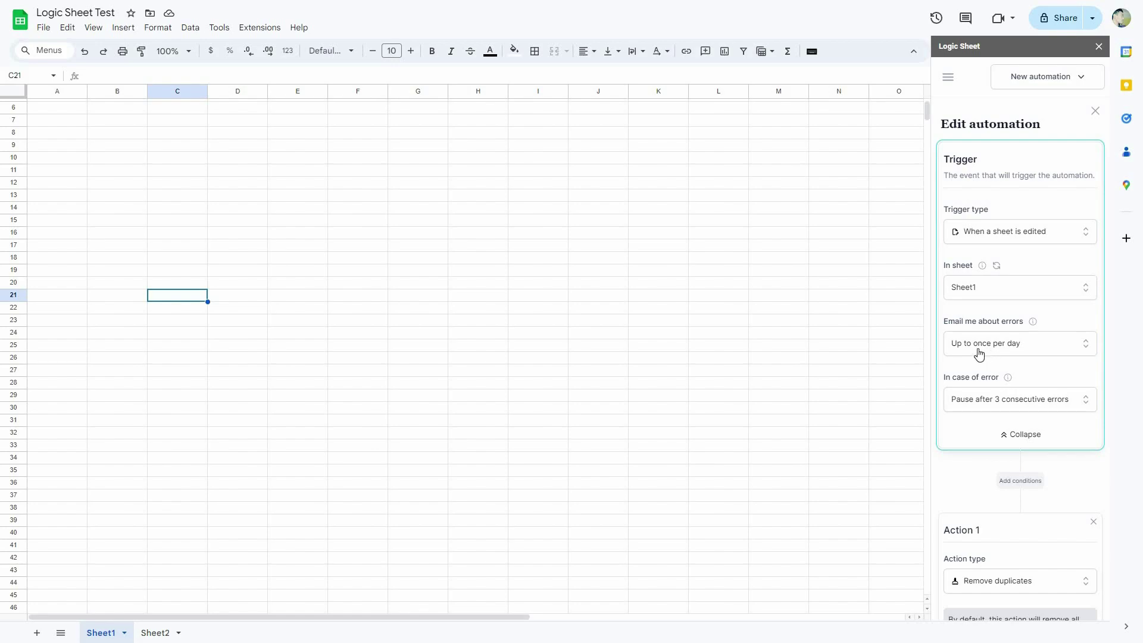
- Set error e-mails to Immediately and review the 'In case of error' choices unchanged
click(973, 351)
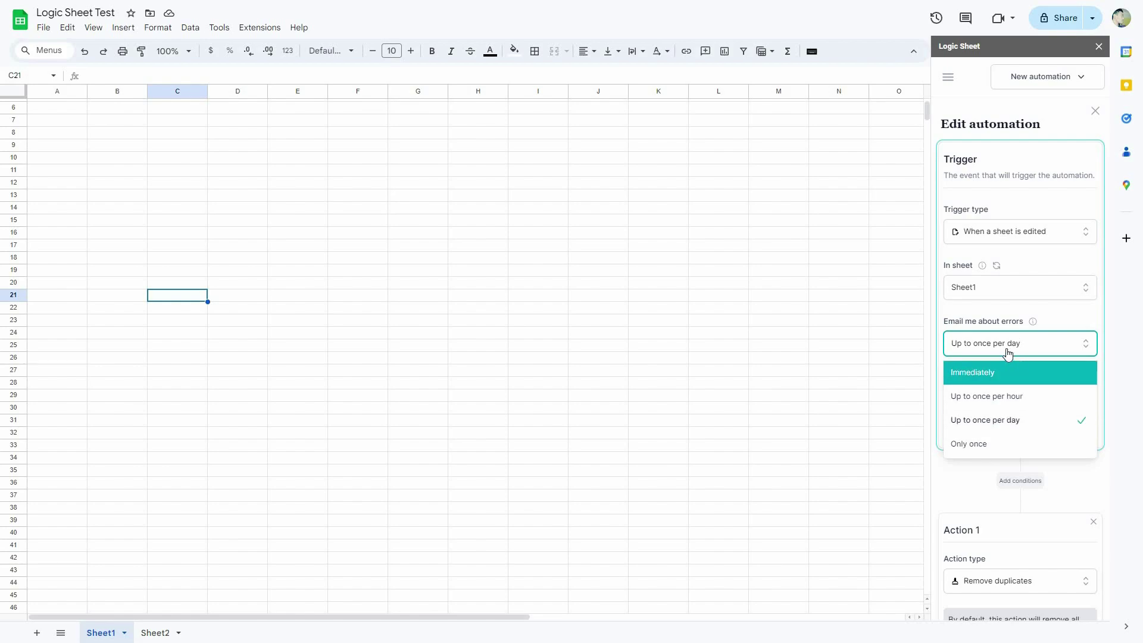
click(1043, 371)
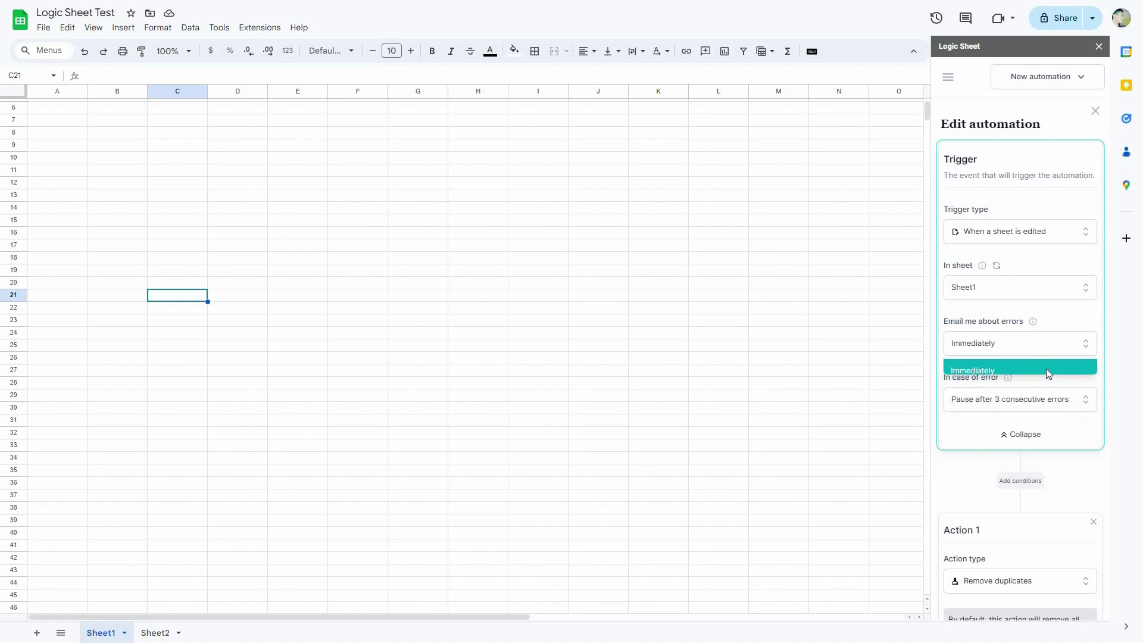
click(989, 403)
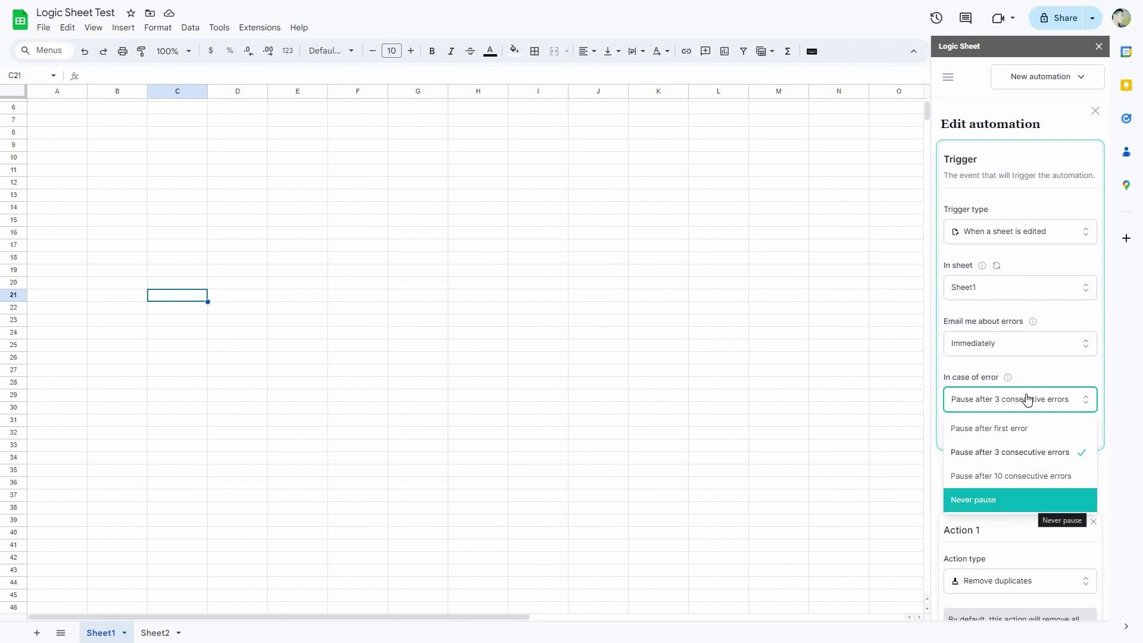
scroll(1036, 535, down, 1)
scroll(1036, 536, down, 3)
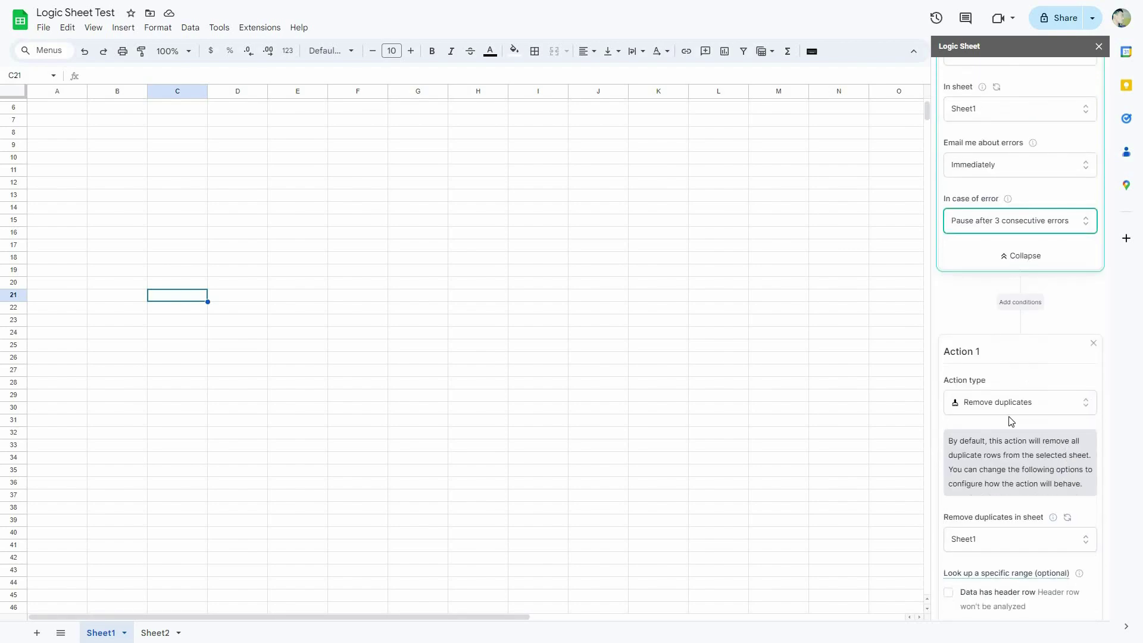
click(982, 347)
click(1051, 353)
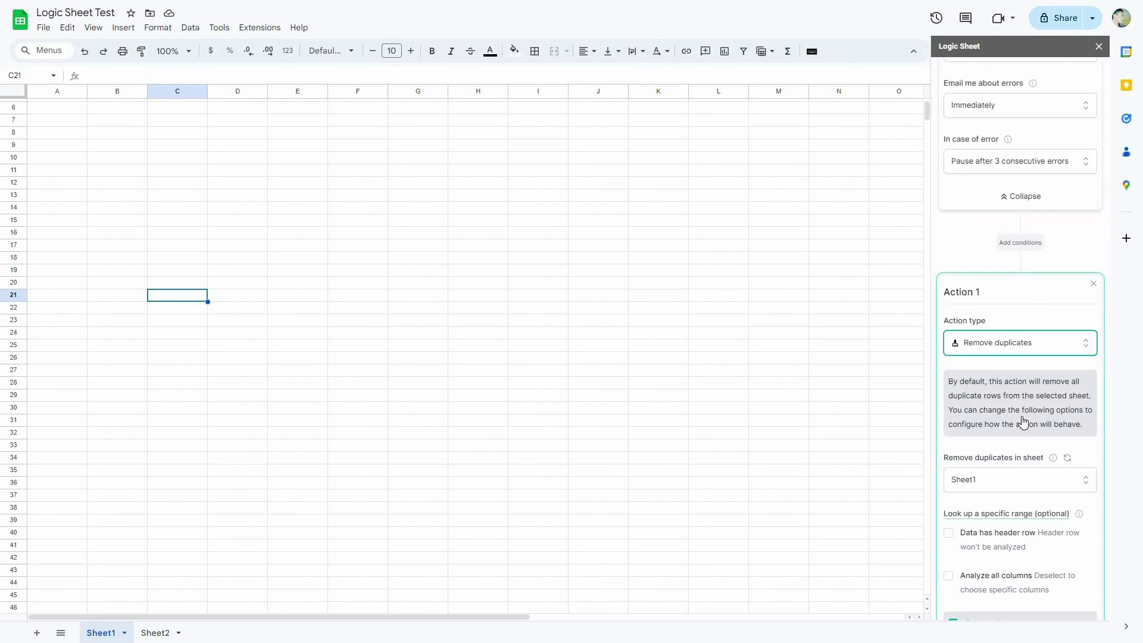
scroll(1036, 474, down, 5)
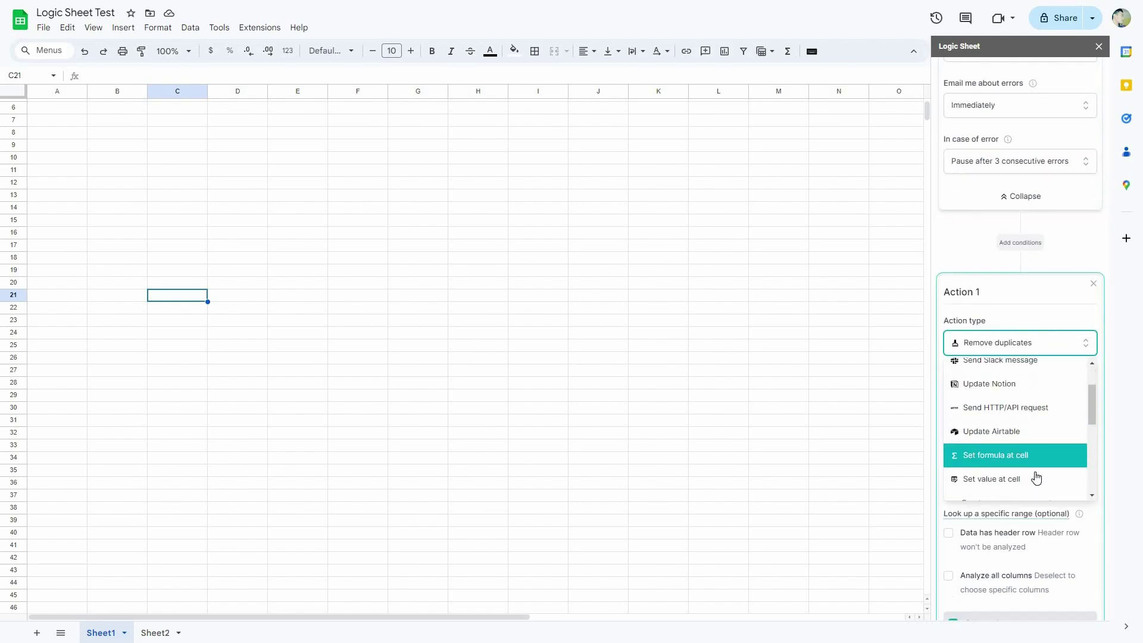
scroll(1051, 380, down, 2)
scroll(1039, 286, down, 1)
click(1038, 283)
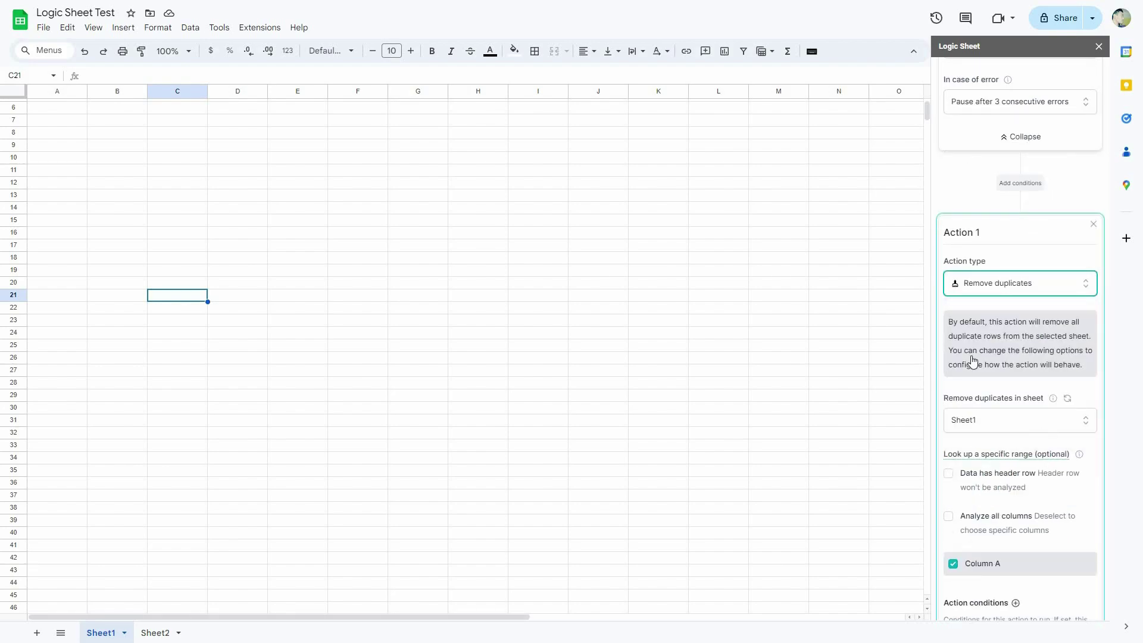
scroll(977, 360, down, 2)
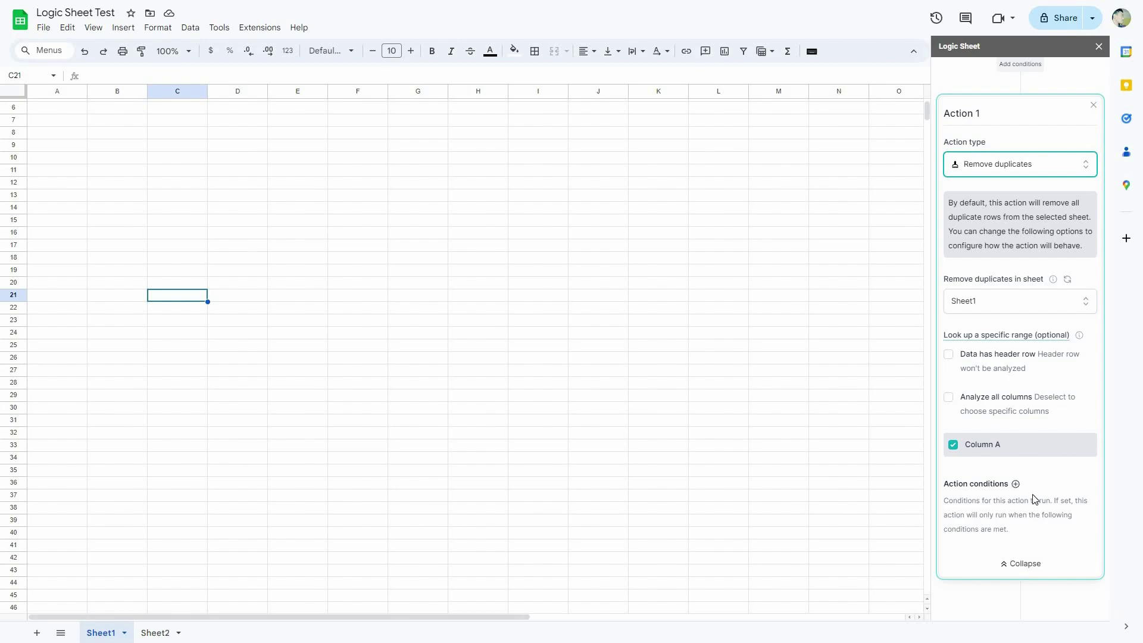
scroll(1033, 503, down, 4)
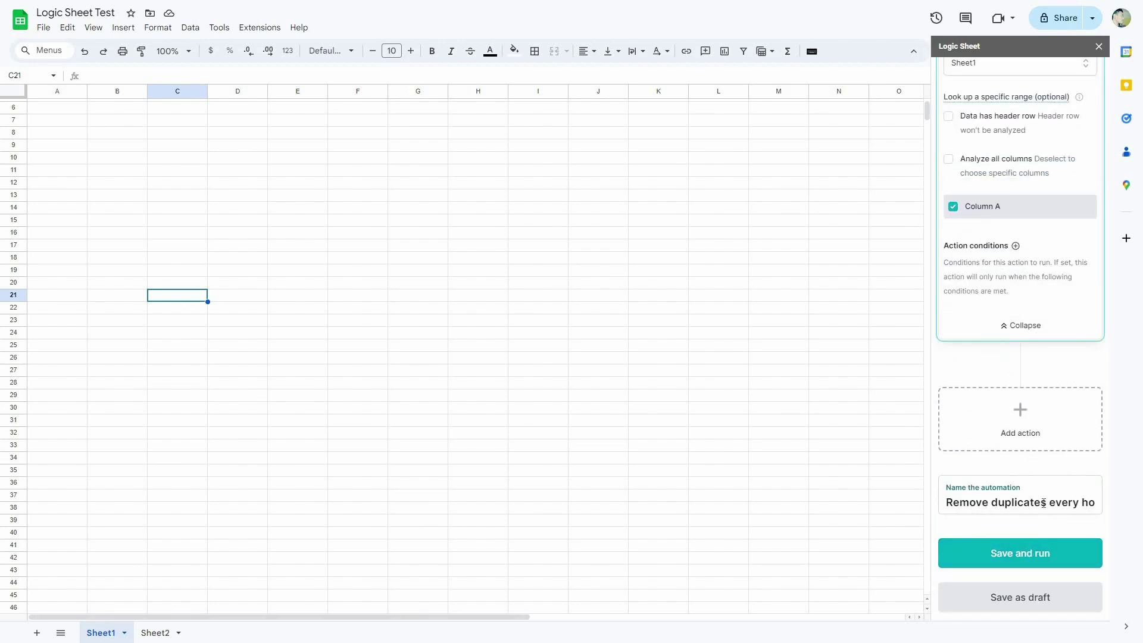
- Save and run the remove-duplicates automation, then toggle its switch off and back on
click(1017, 562)
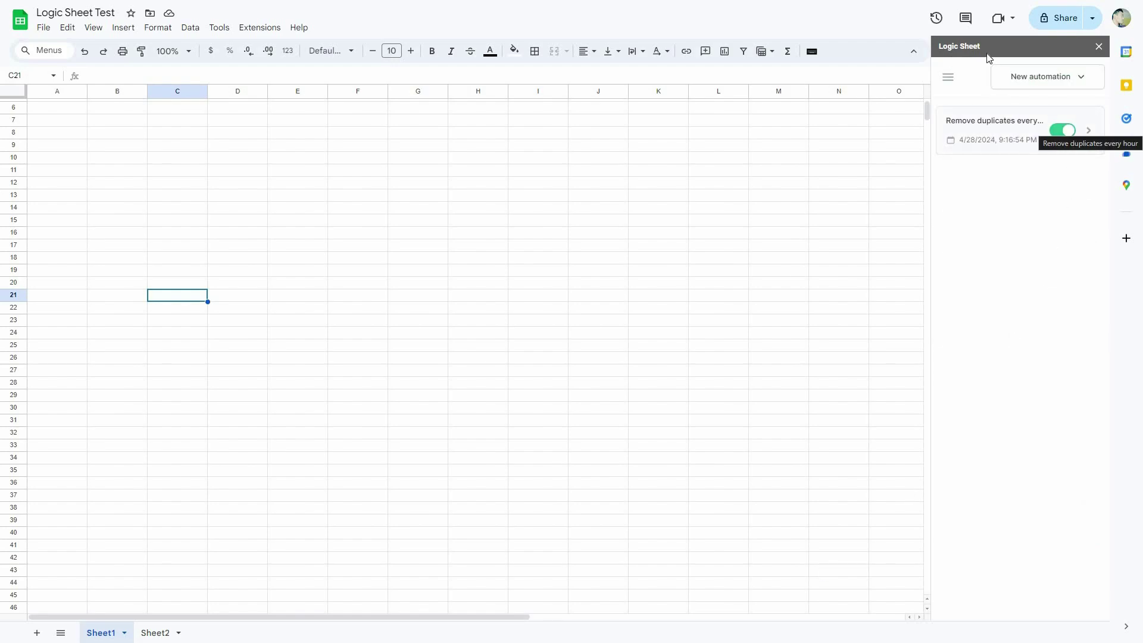
click(1064, 131)
click(1075, 132)
mouse_move(1087, 135)
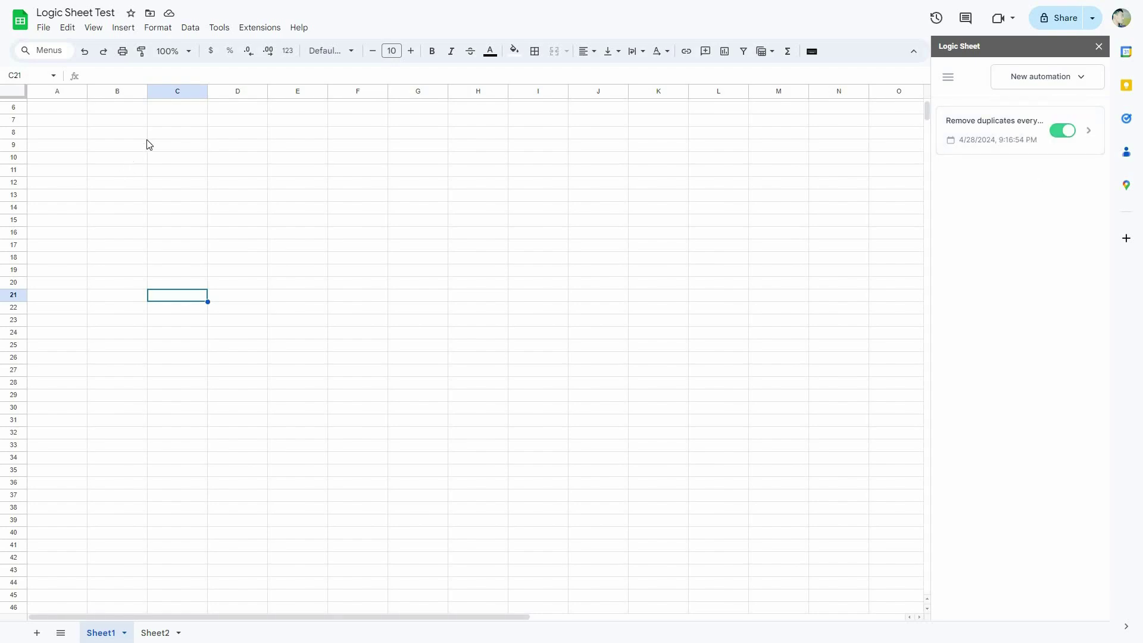
click(140, 122)
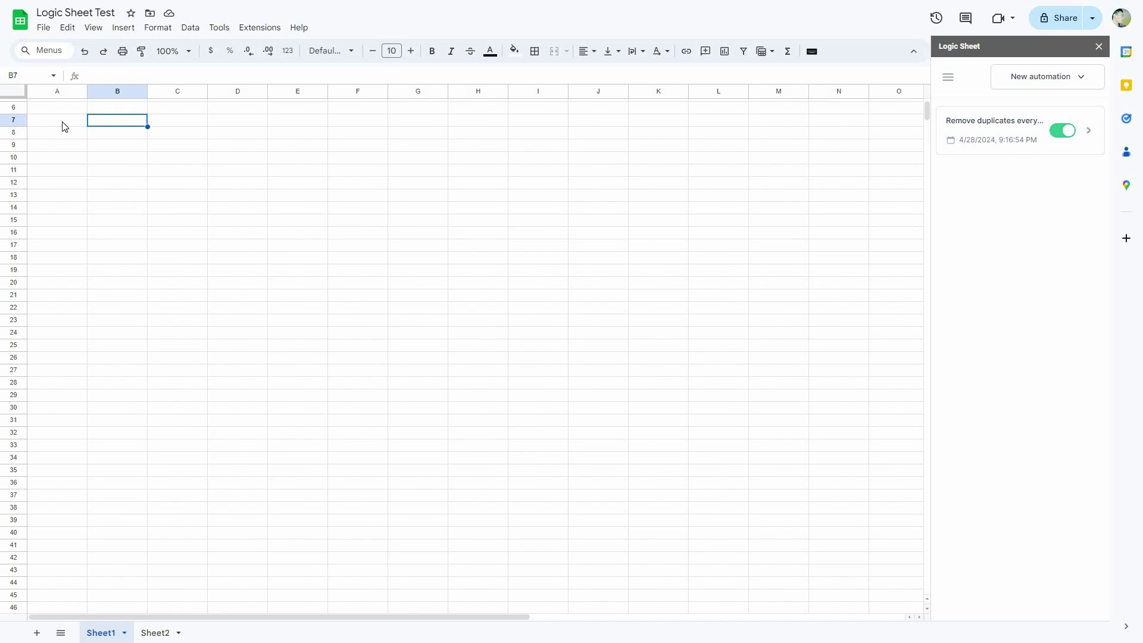
- Restore the name and number rows, then test-paste names Phoenix–Jade at A14 and undo it
key(ctrl+z)
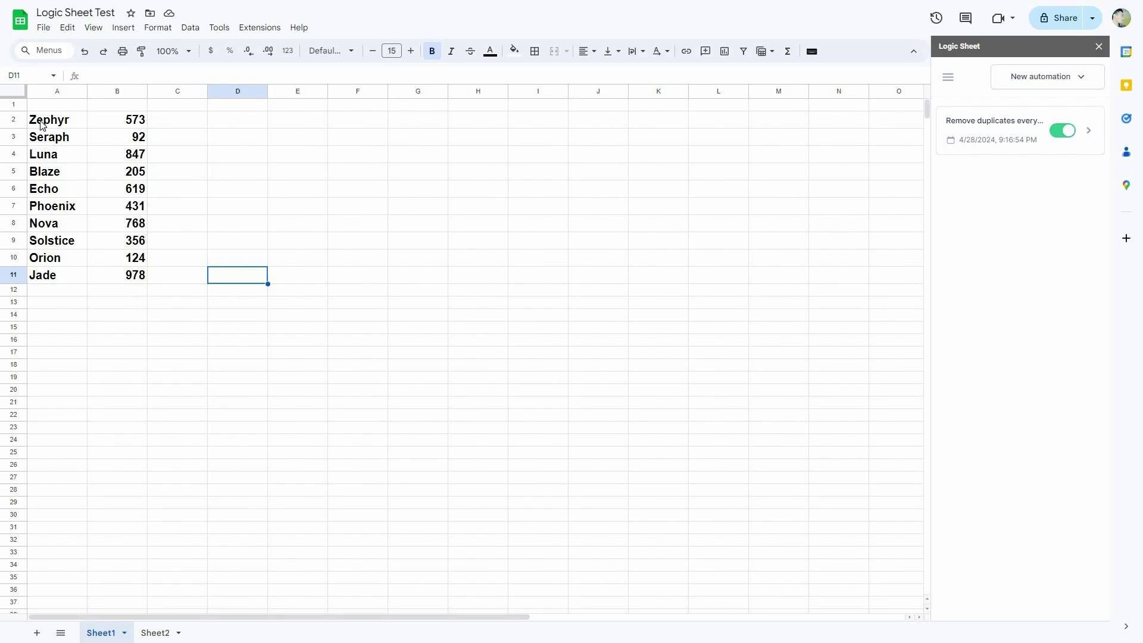
click(84, 307)
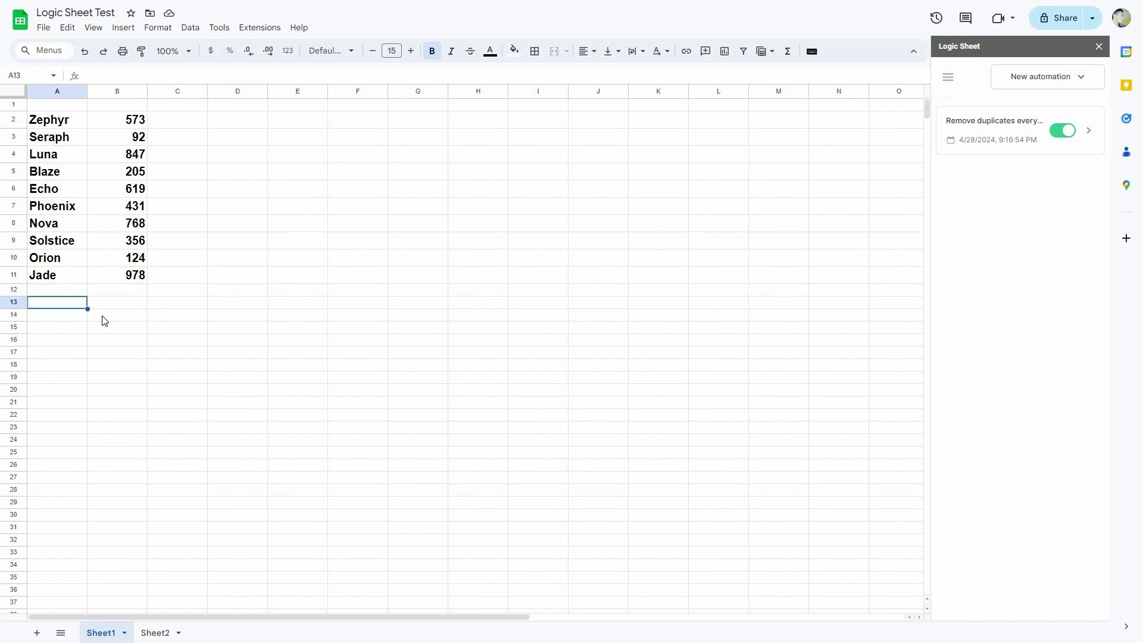
drag(53, 206, 43, 277)
key(ctrl+c)
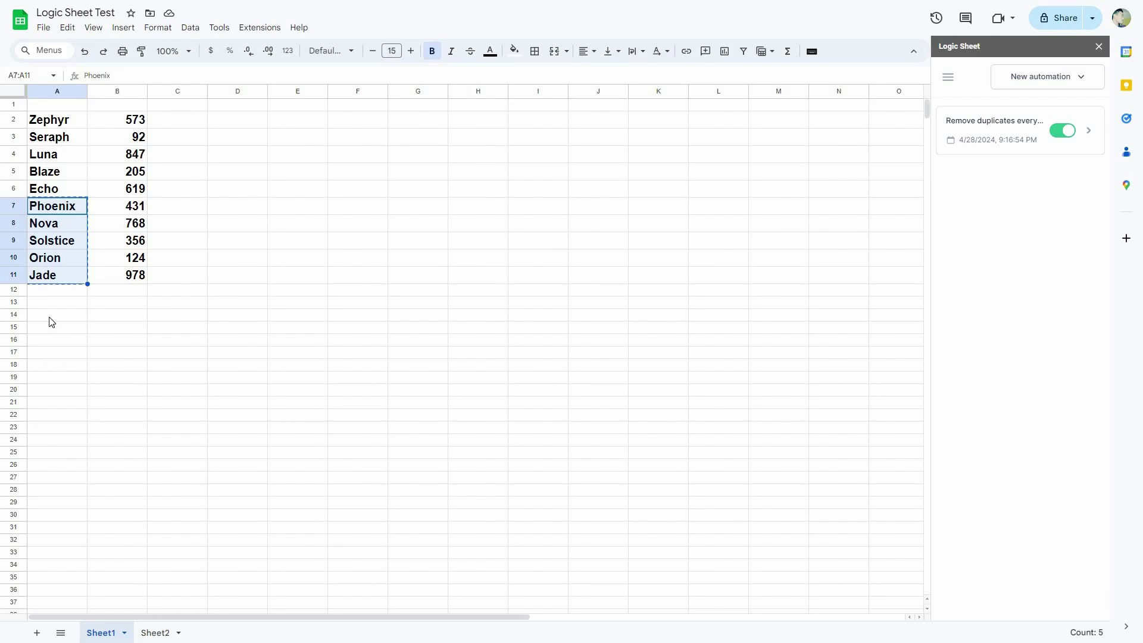
click(72, 315)
key(ctrl+v)
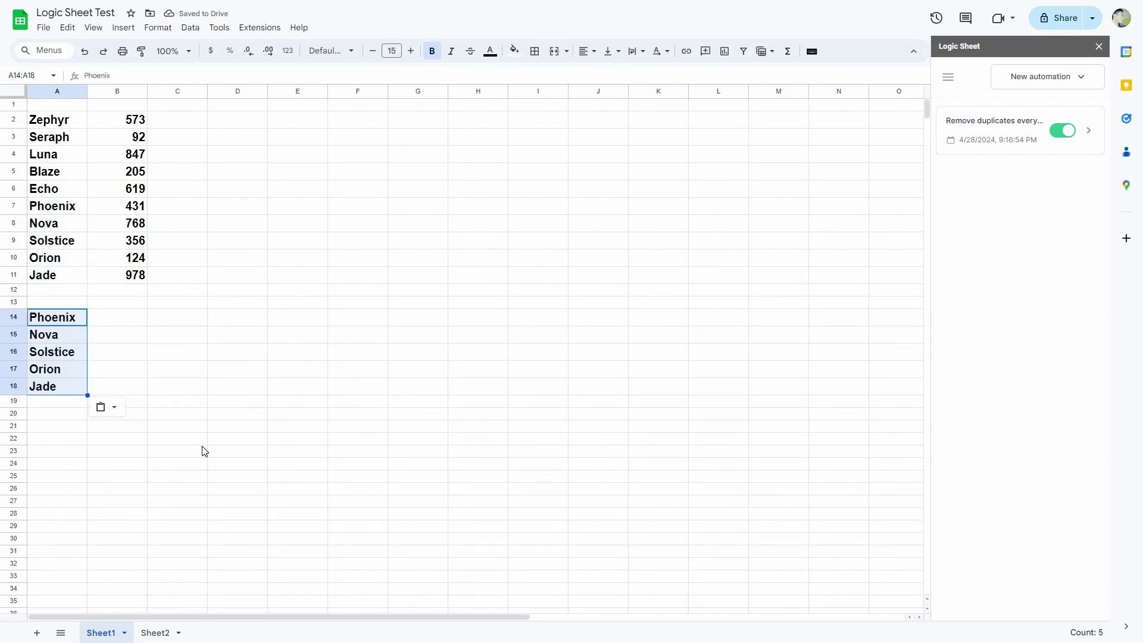
key(ctrl+z)
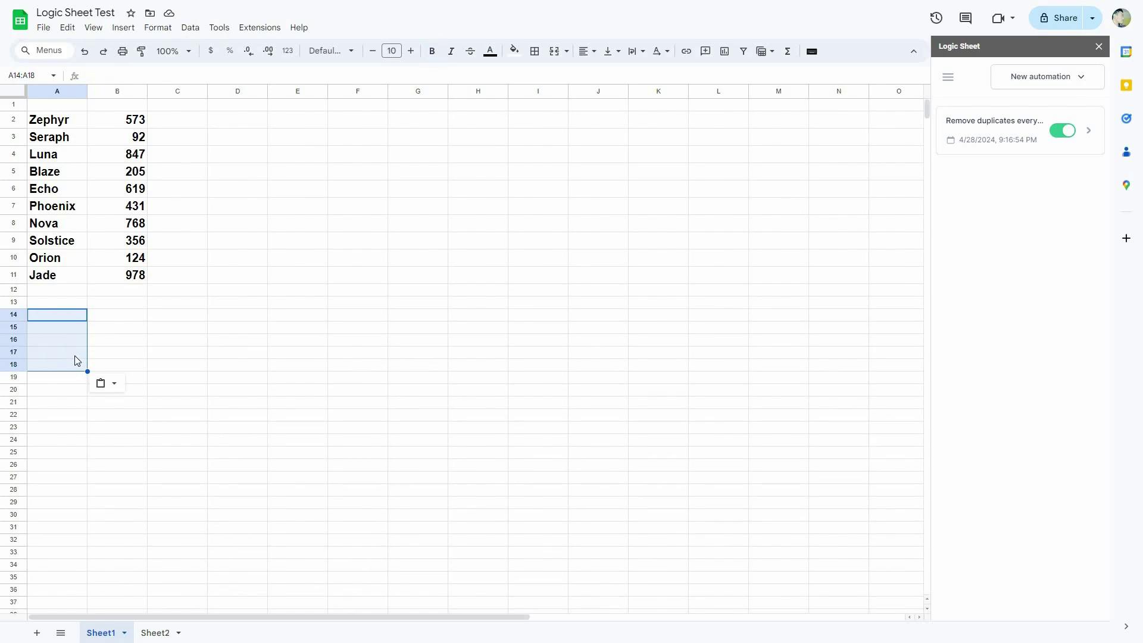
- Copy the numbers 431 through 978 in B7:B11 and paste them below as duplicates
click(132, 320)
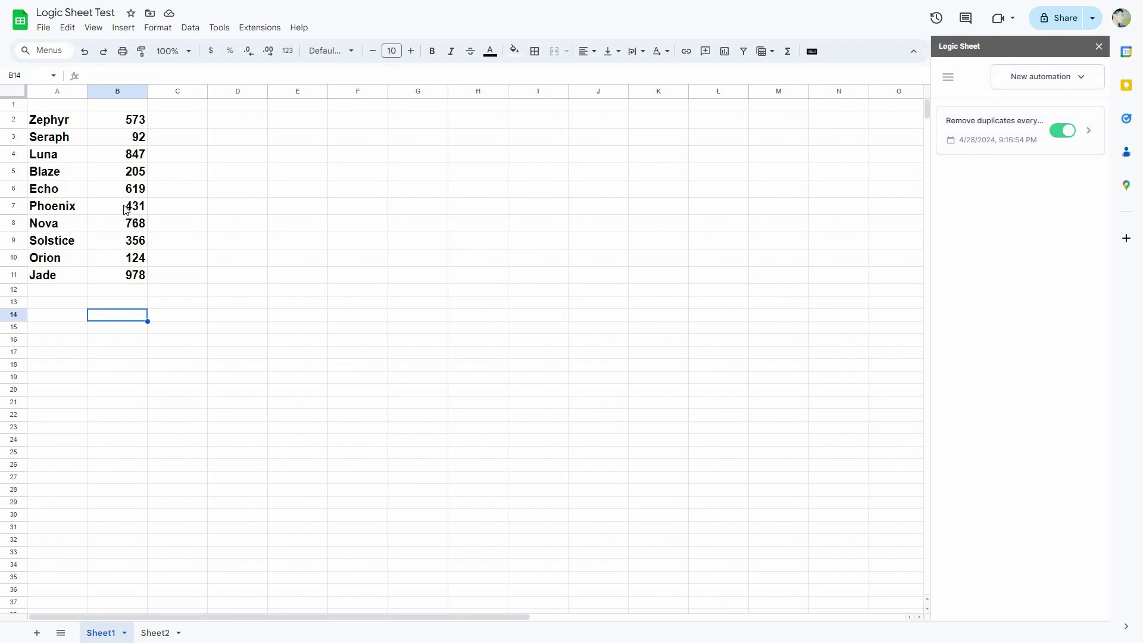
drag(118, 206, 127, 278)
key(ctrl+c)
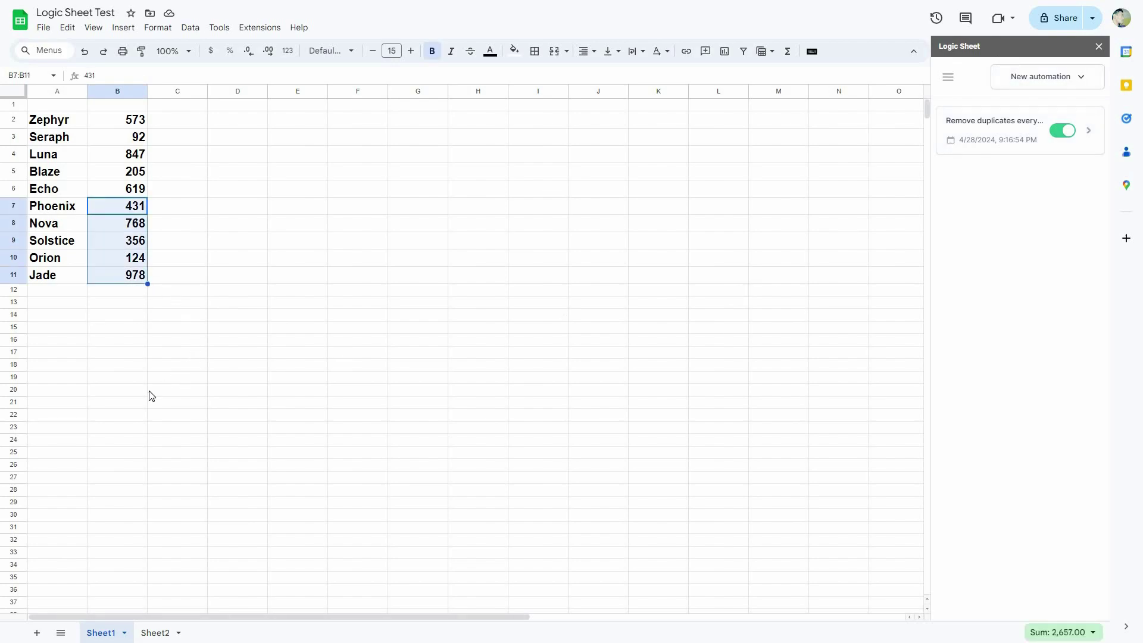
key(ctrl+v)
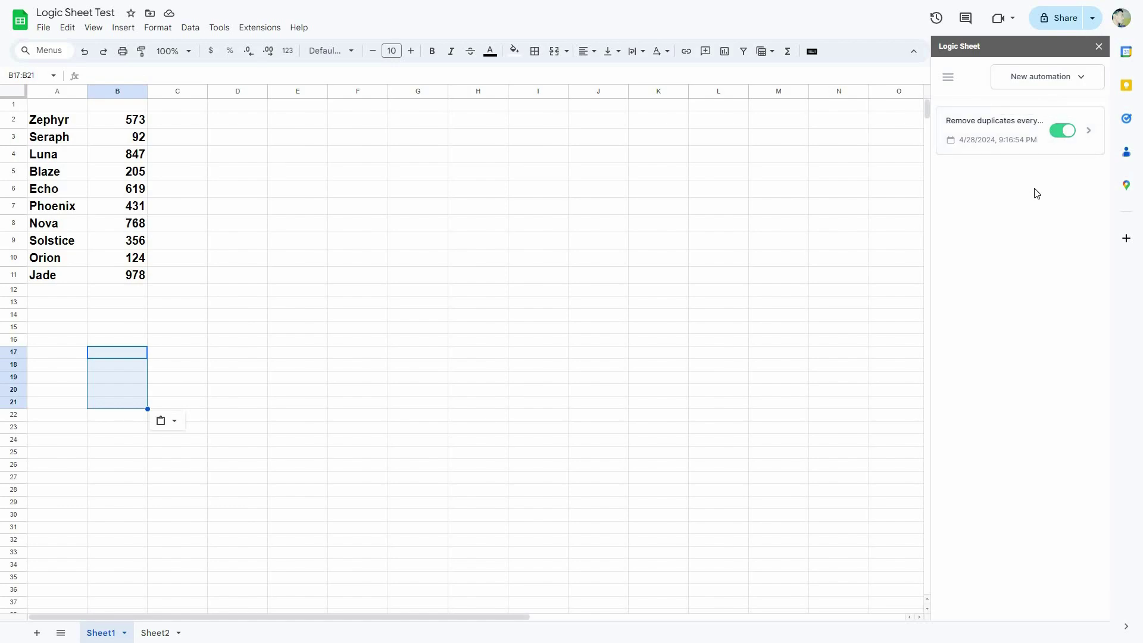
click(949, 78)
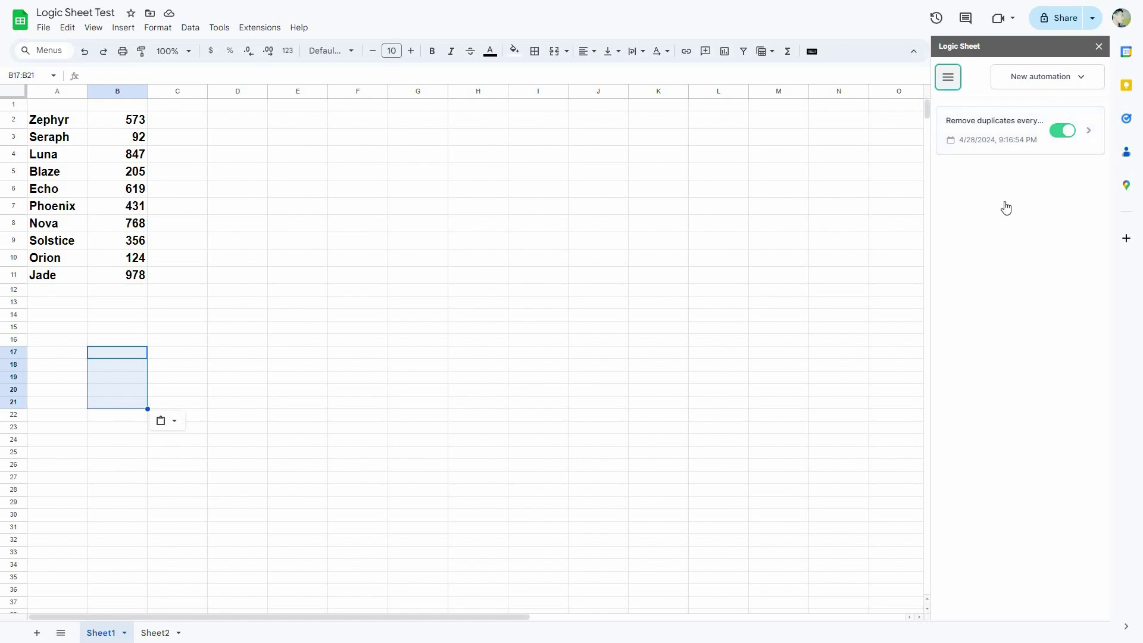
click(1014, 235)
scroll(1054, 499, down, 10)
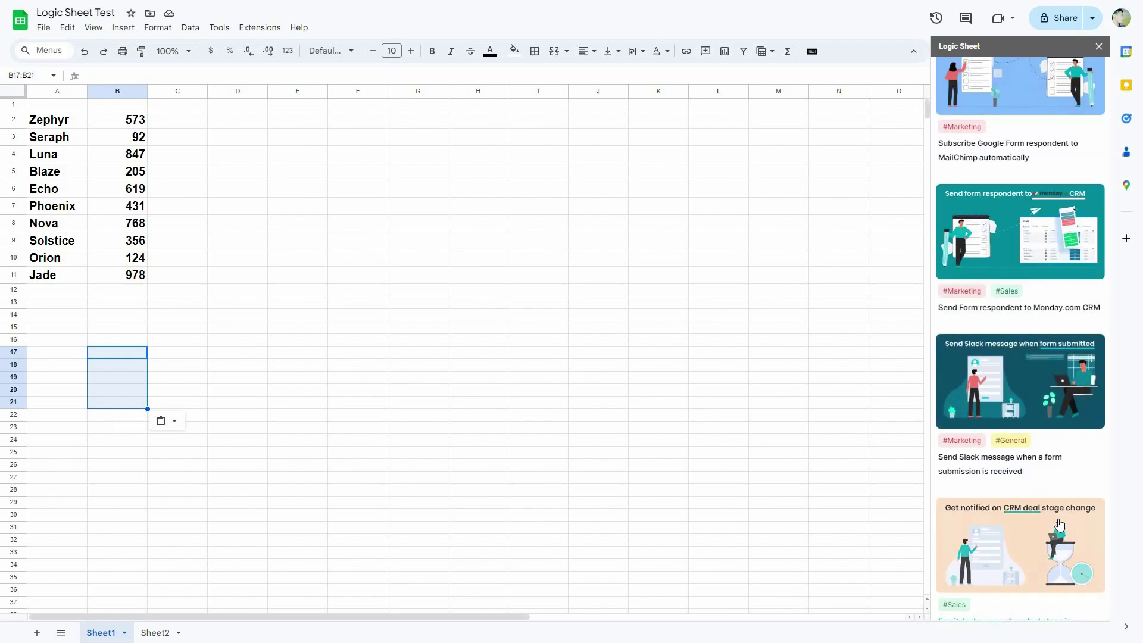
scroll(1059, 524, down, 5)
scroll(1014, 116, up, 15)
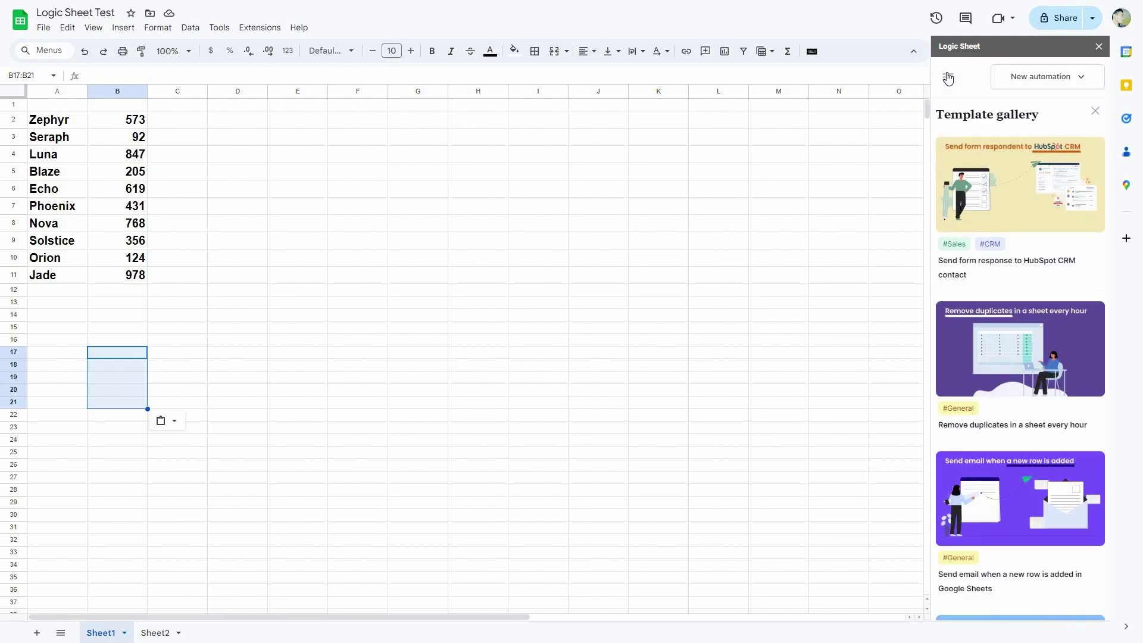
click(948, 78)
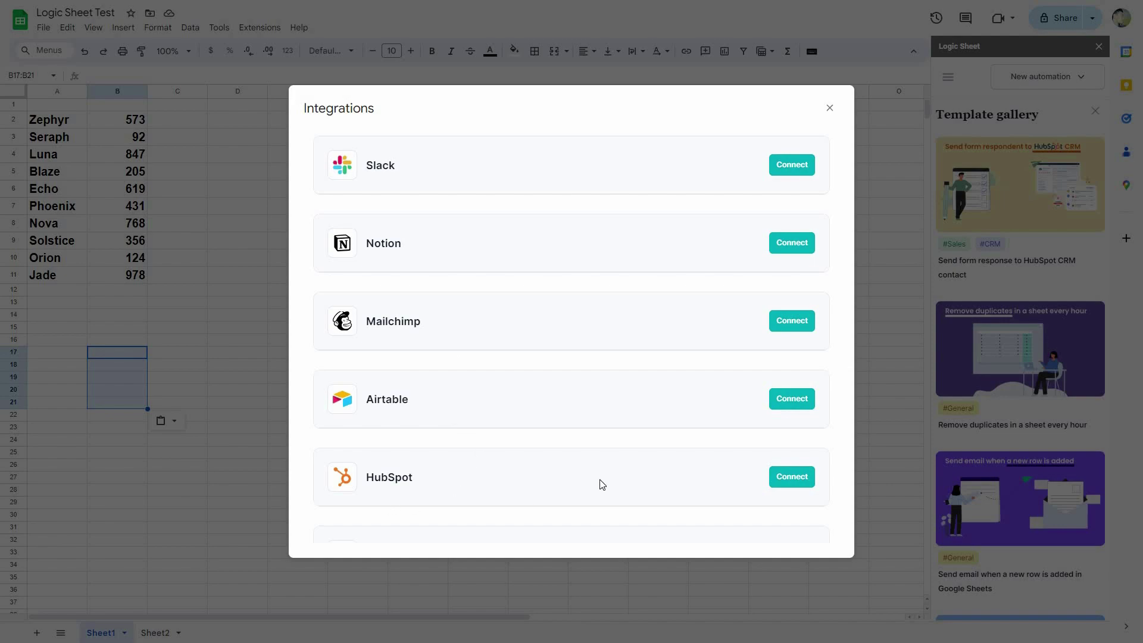
scroll(381, 536, down, 2)
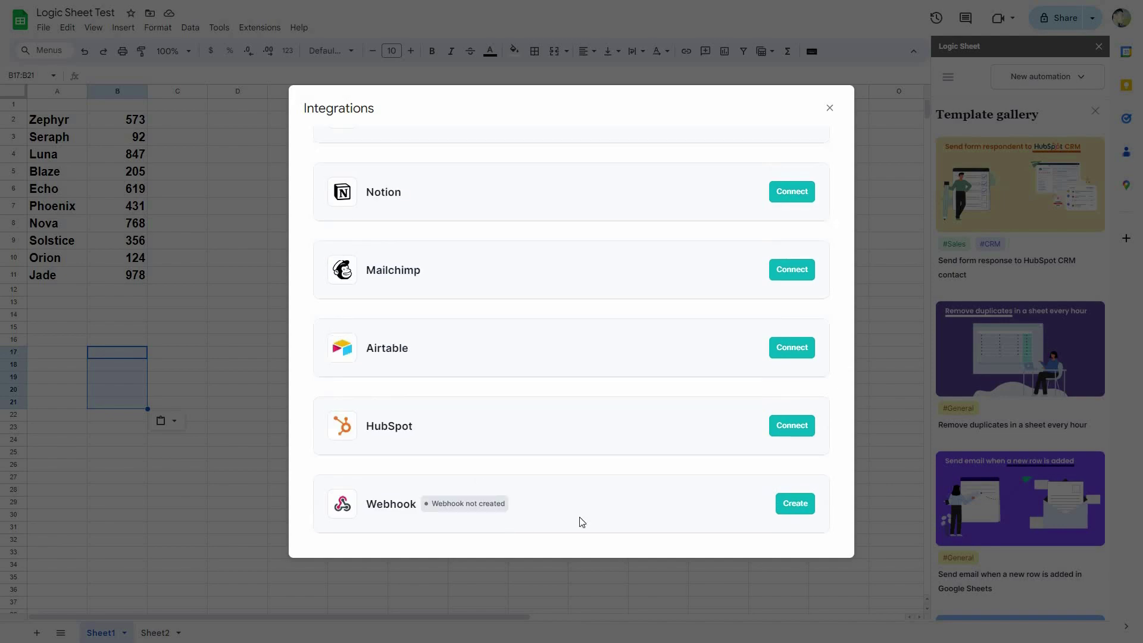
click(830, 109)
click(1094, 112)
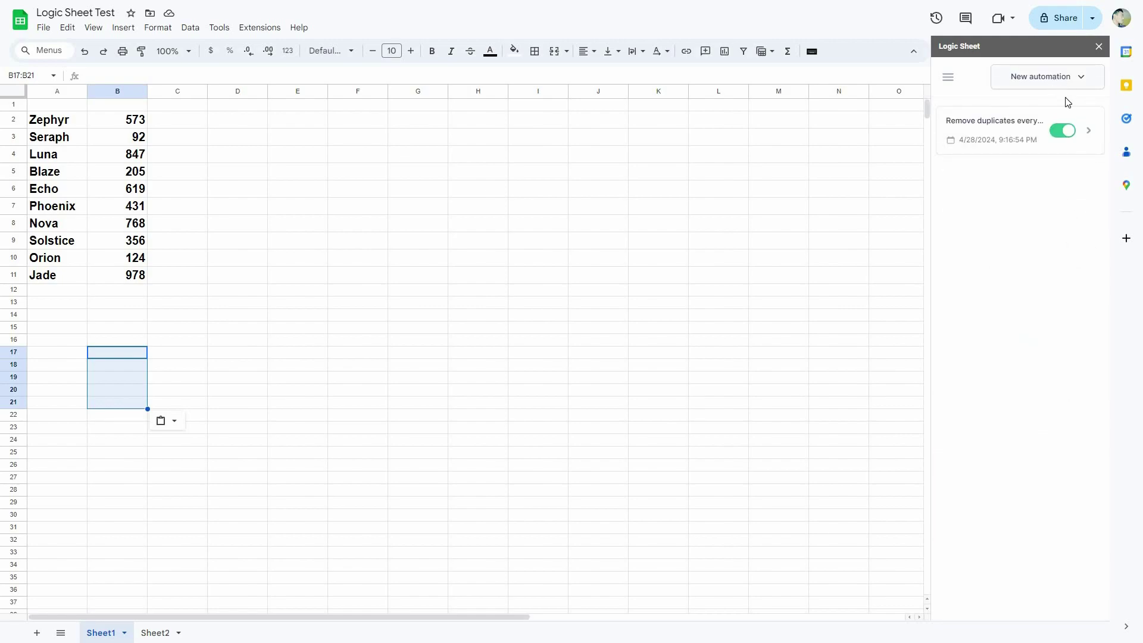
click(1053, 83)
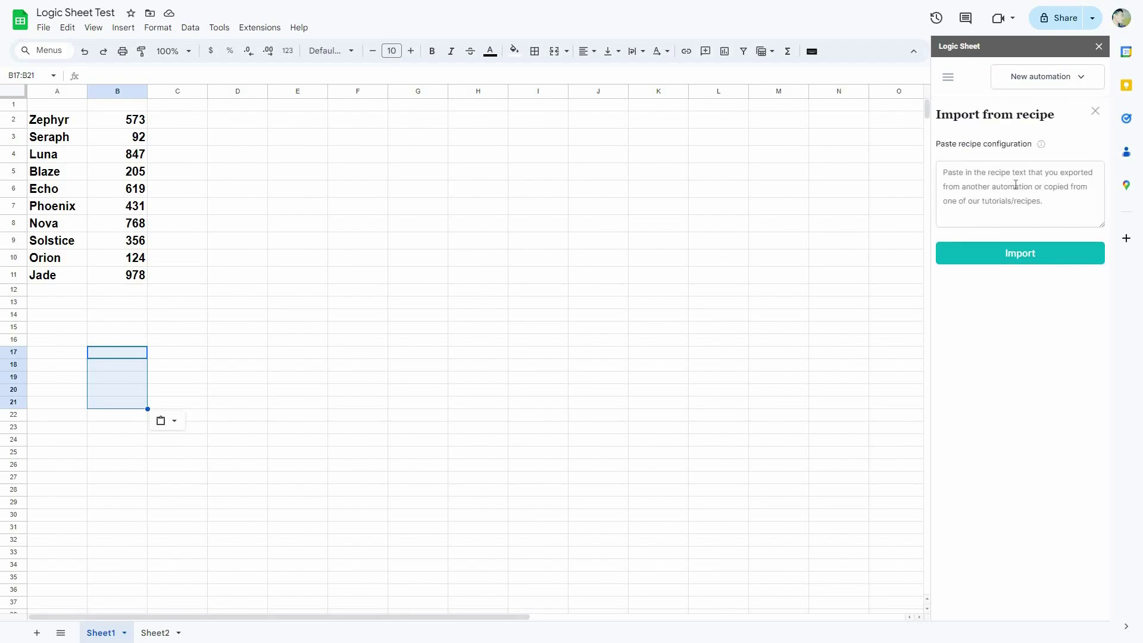
- Reopen the New automation dropdown while the empty Import from recipe form is showing
mouse_move(1042, 146)
click(1038, 79)
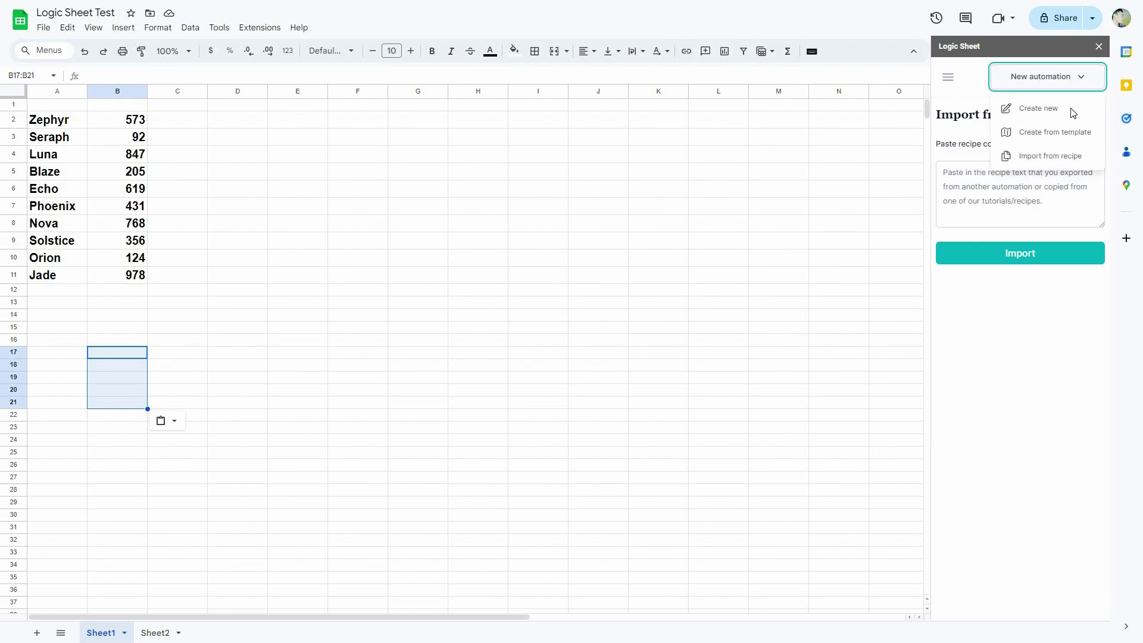
- Start a new automation triggered by 'A form response is received'
click(1052, 112)
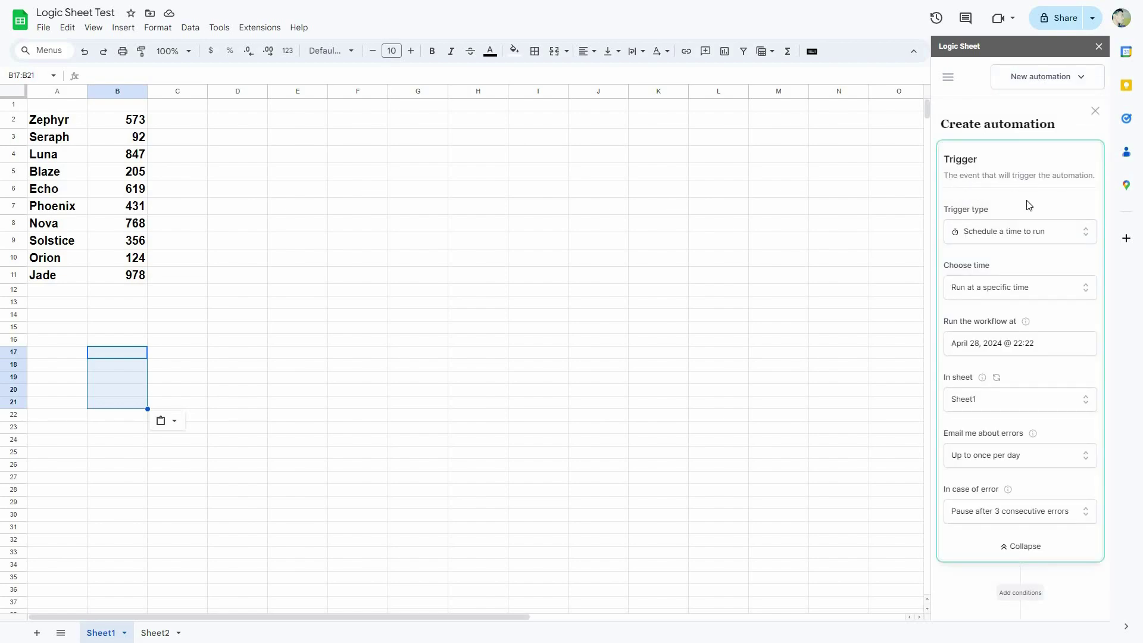
click(1020, 232)
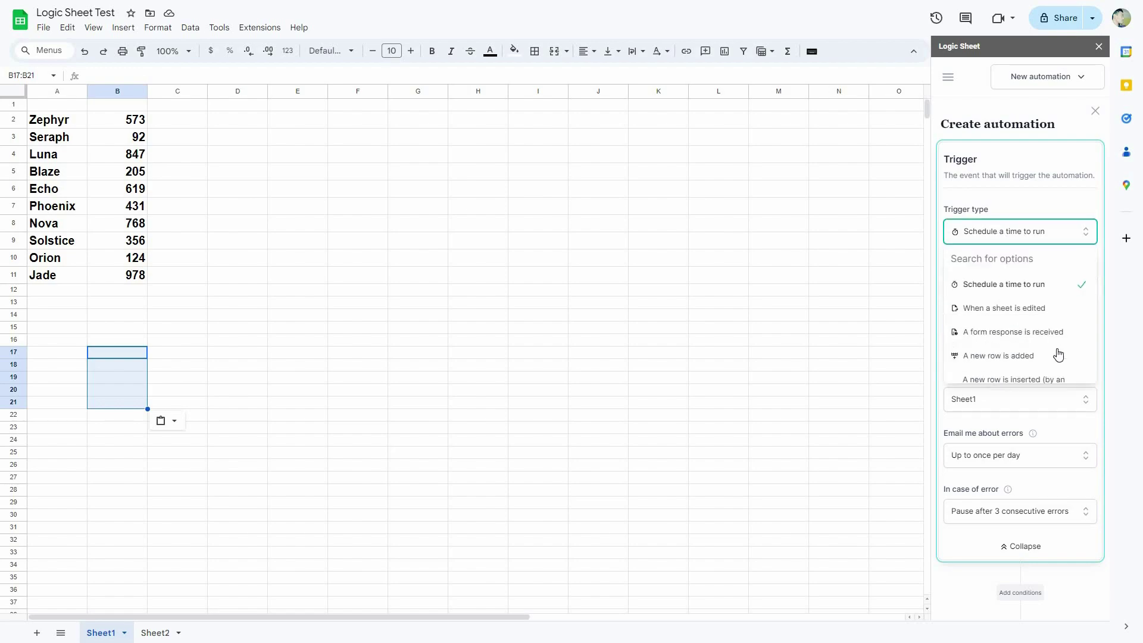
scroll(1059, 373, down, 5)
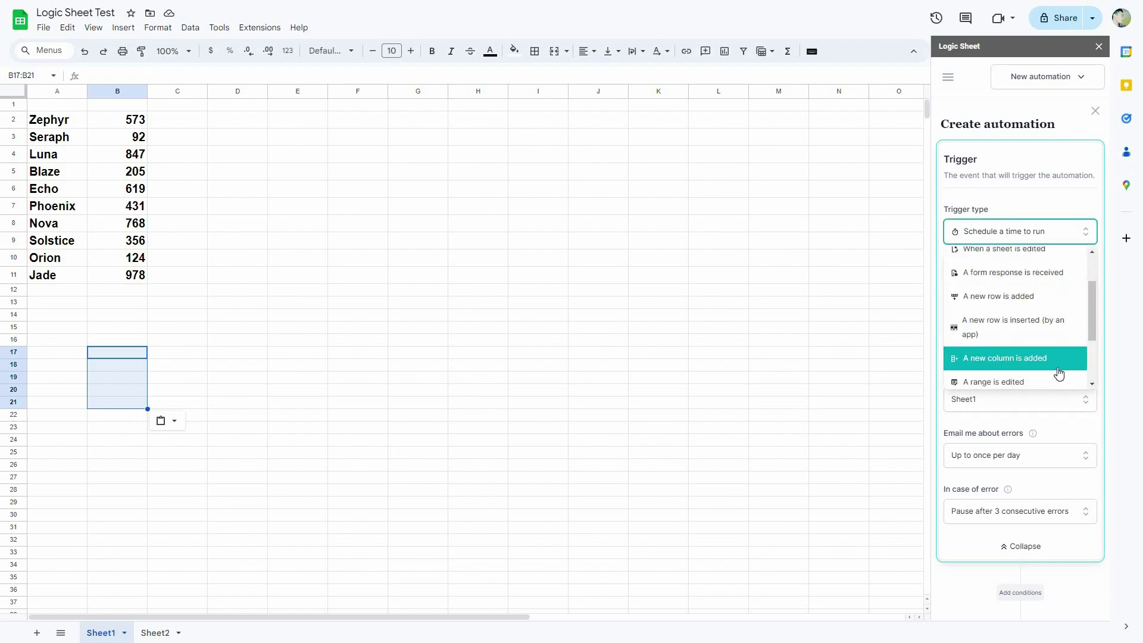
click(1036, 238)
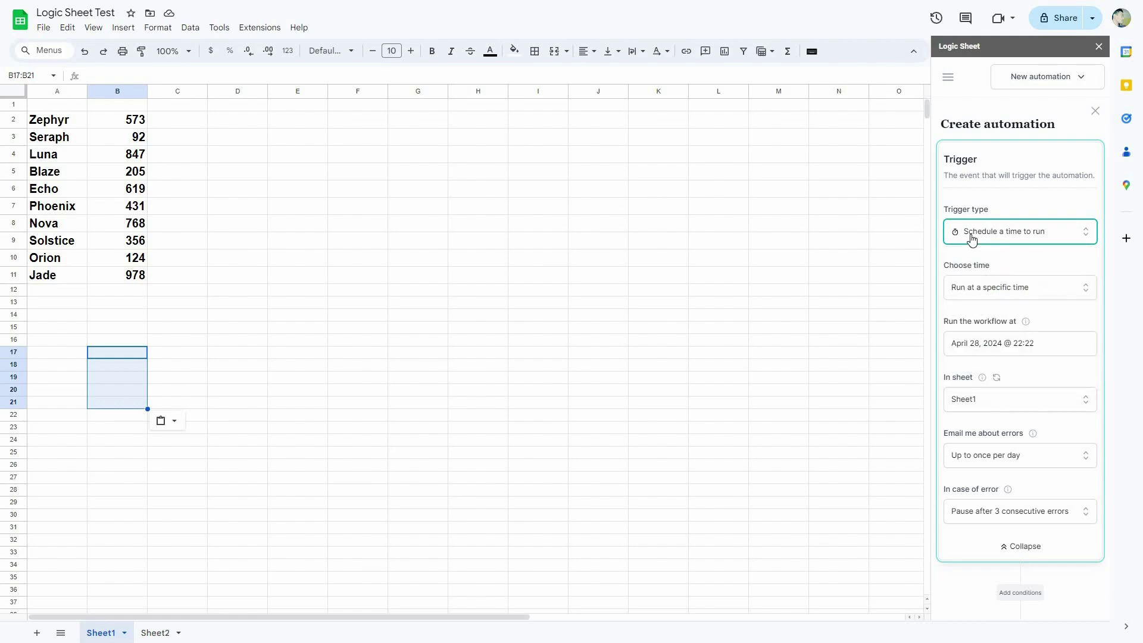
click(1012, 287)
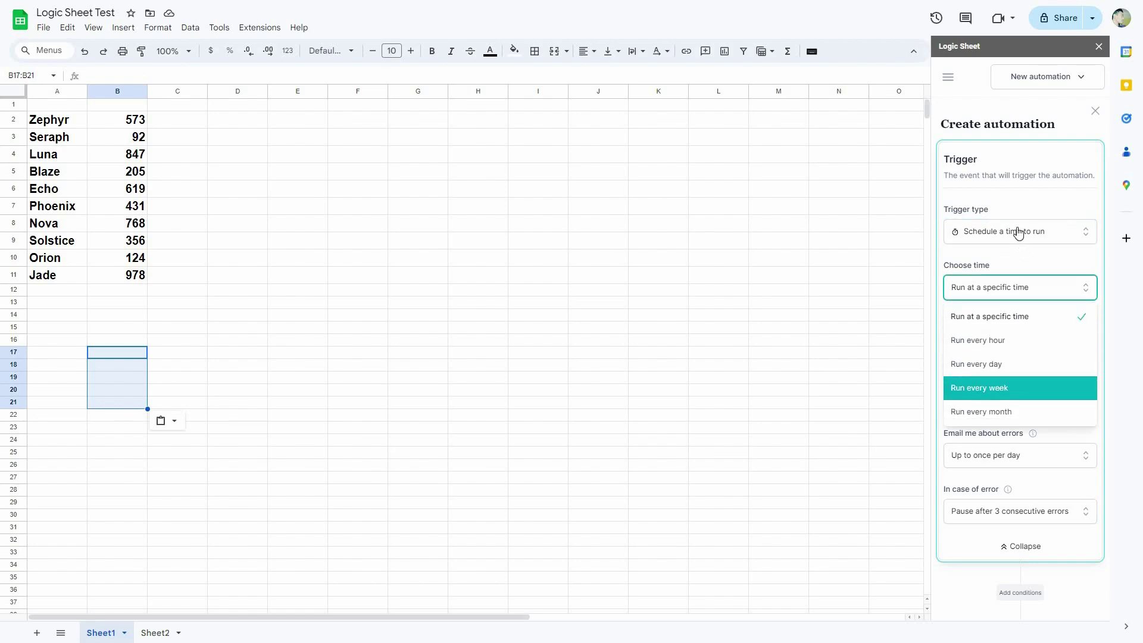
scroll(1012, 191, down, 1)
click(1011, 178)
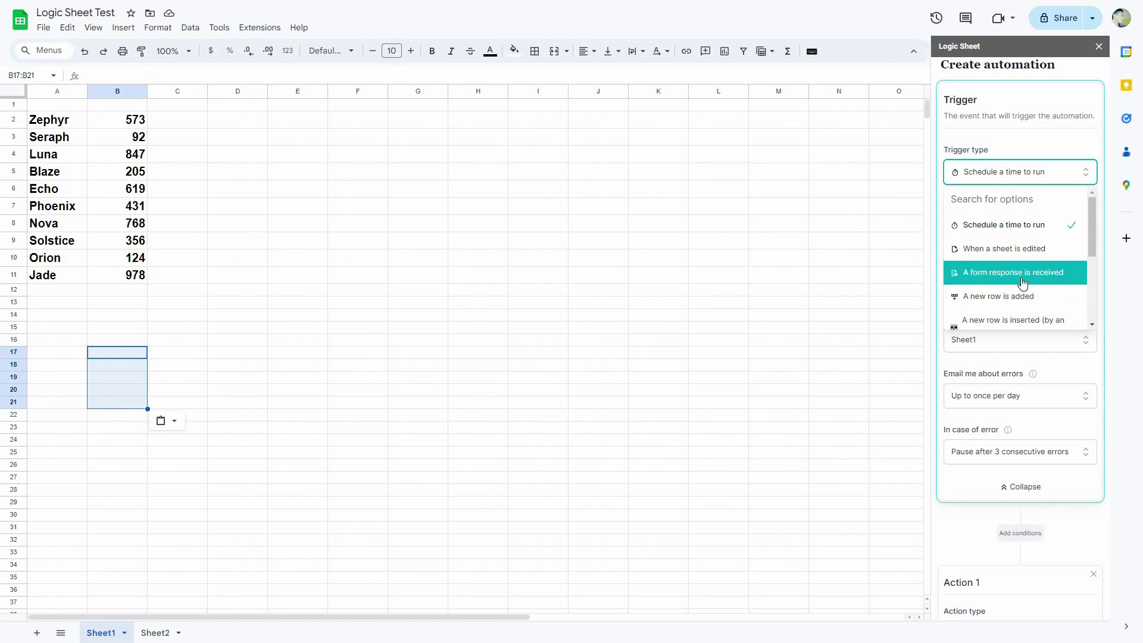
click(1063, 275)
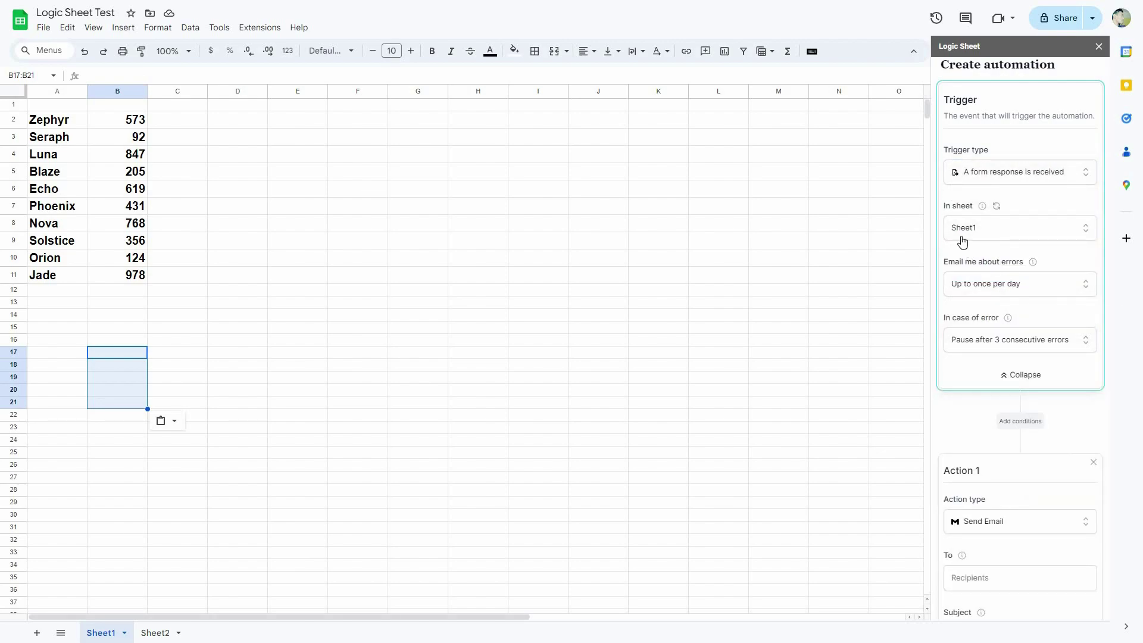
- Keep Sheet1 as the watched sheet, leave error handling unchanged, and add a conditions step
click(998, 228)
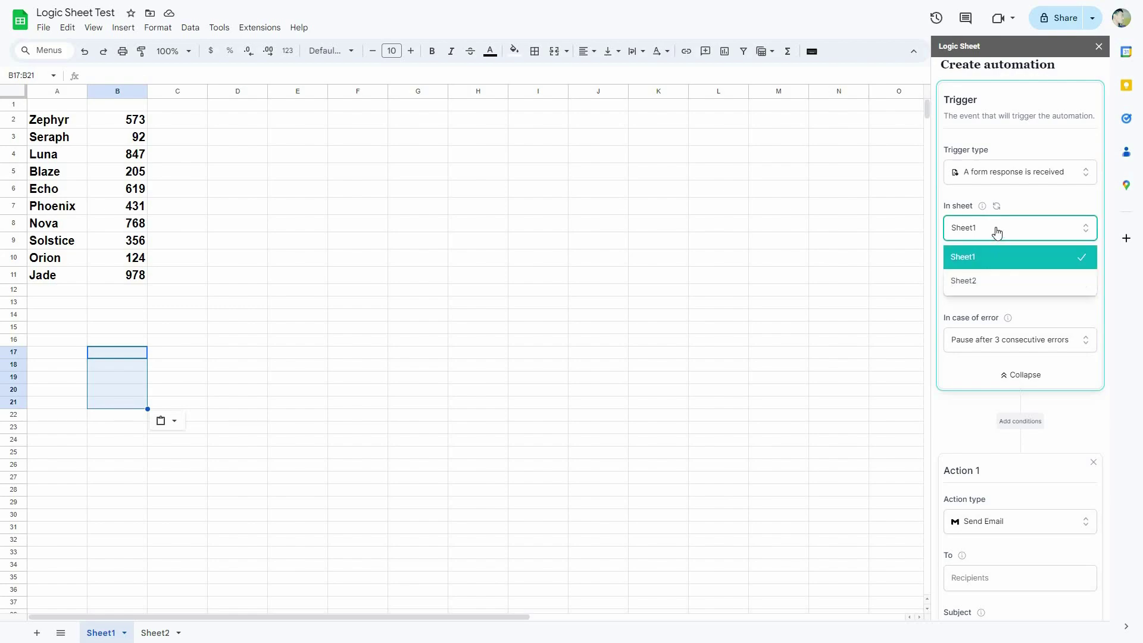
click(1009, 291)
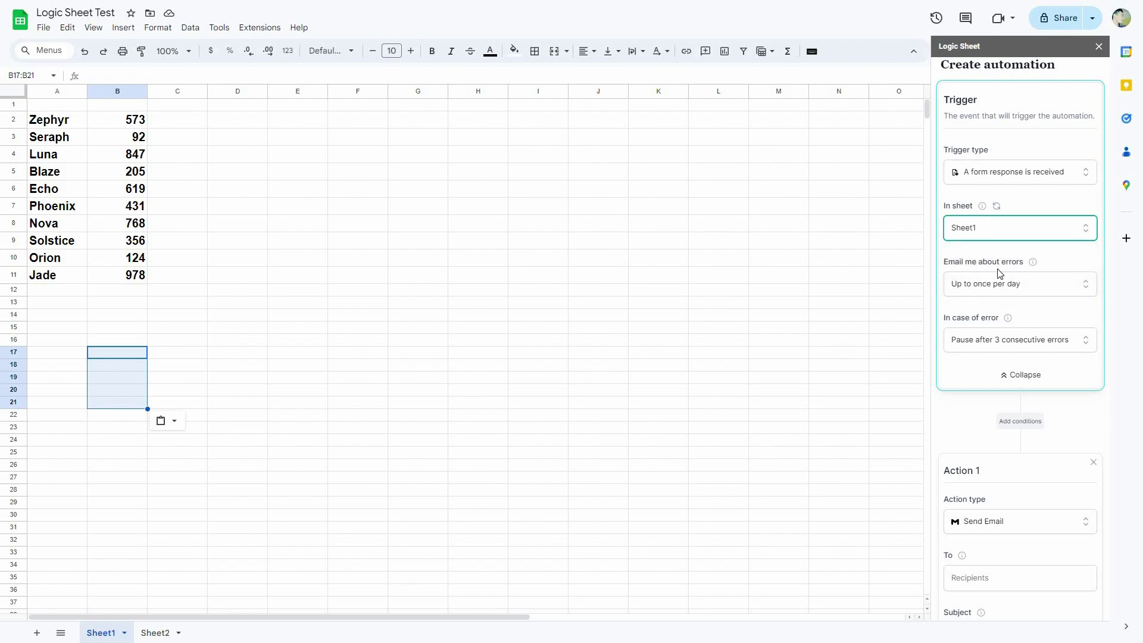
click(973, 347)
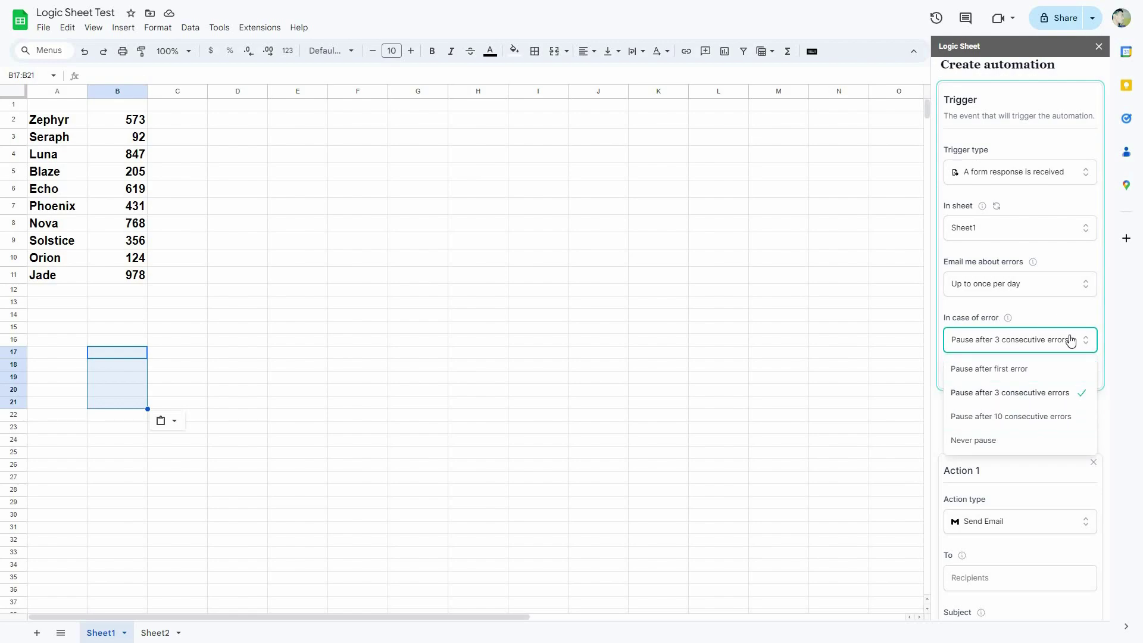
click(1020, 338)
scroll(1026, 364, down, 1)
click(1027, 367)
scroll(1051, 322, down, 5)
- Switch the conditions to match when any is met, keeping Condition 1 as Compare a cell
scroll(1052, 303, up, 2)
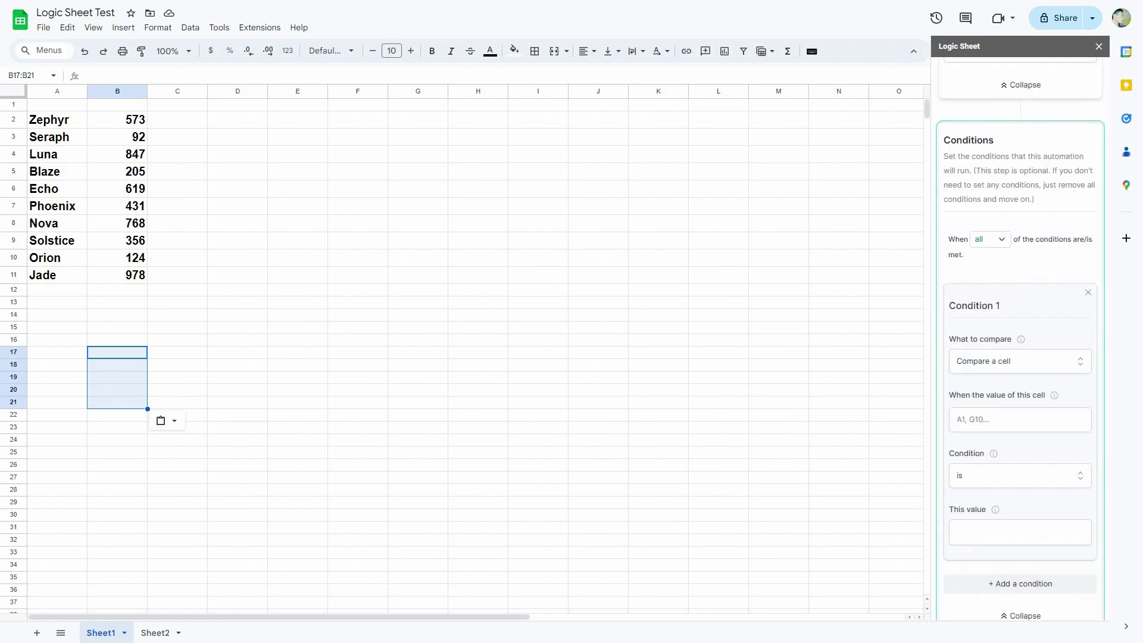
click(993, 245)
key(Return)
scroll(1036, 280, down, 1)
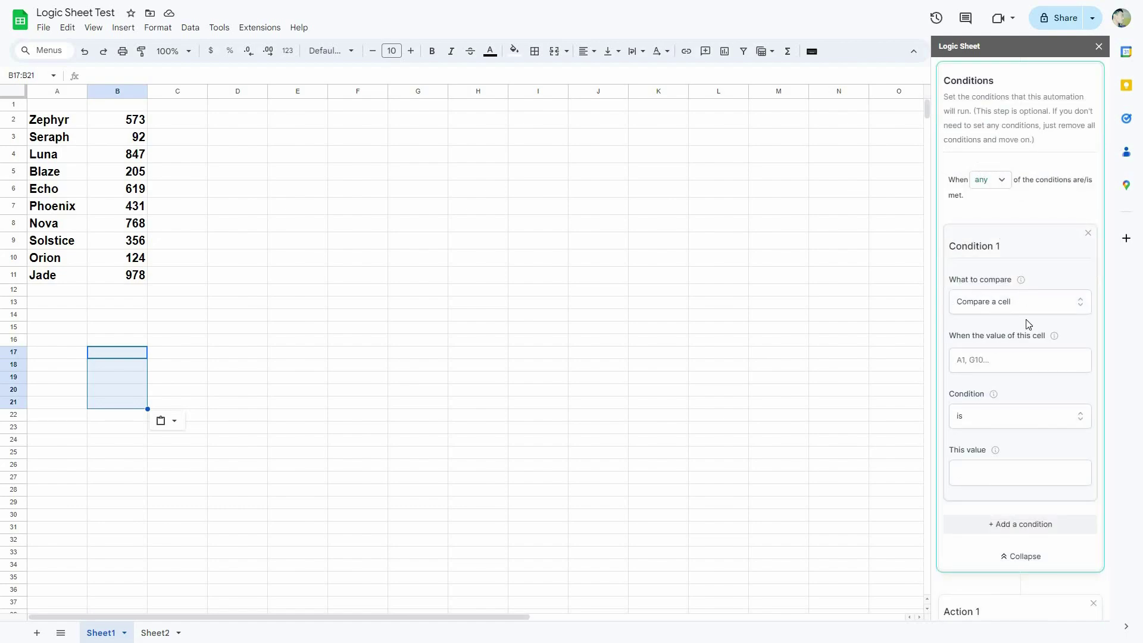
click(1006, 302)
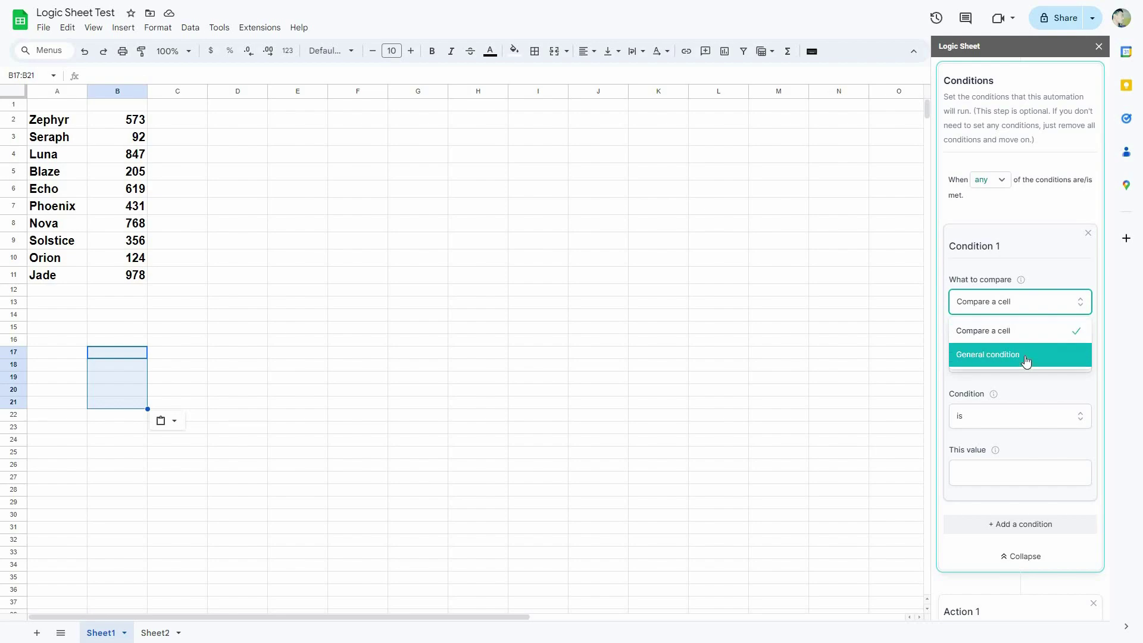
scroll(1019, 254, down, 1)
click(1012, 271)
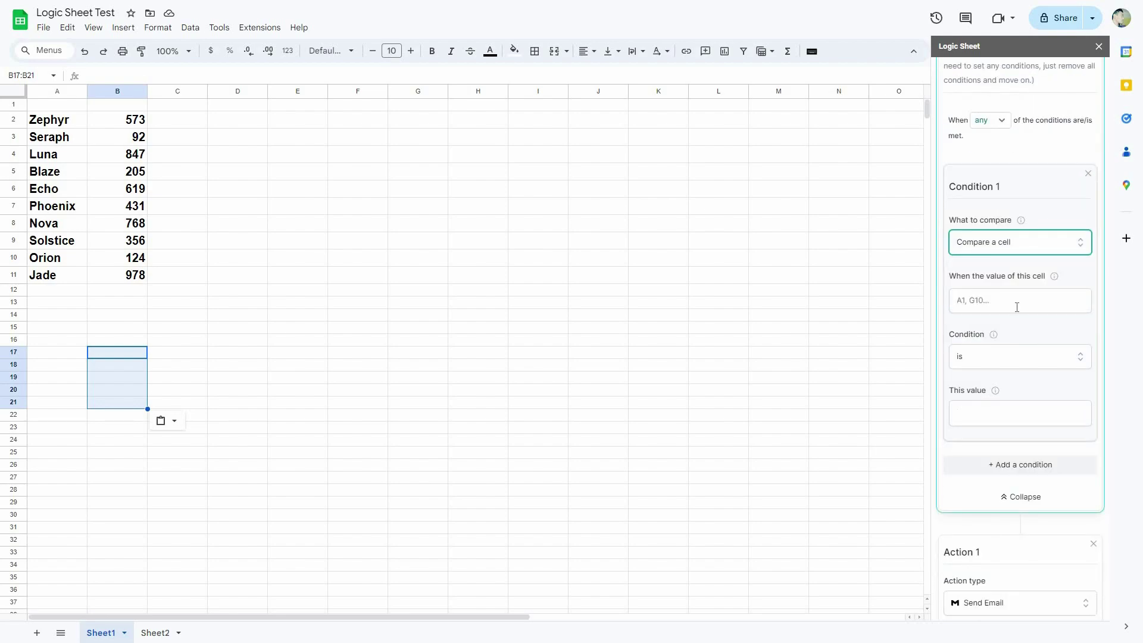
- Leave Condition 1's operator as 'is' and add a second condition
click(986, 362)
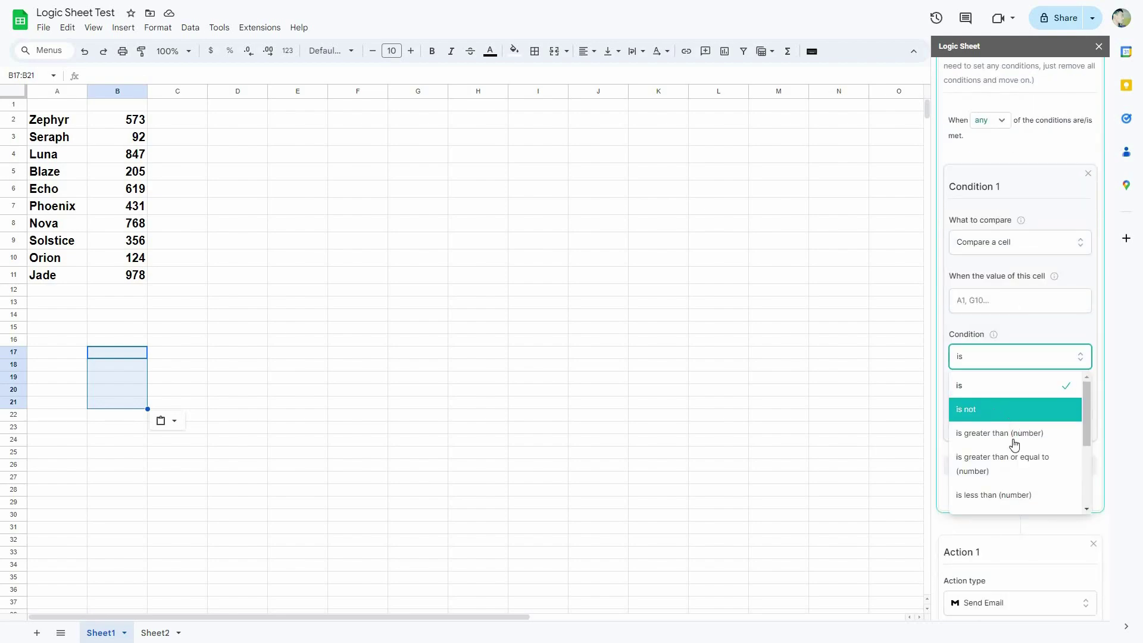
scroll(1046, 492, down, 1)
scroll(1046, 491, down, 2)
scroll(1042, 278, down, 1)
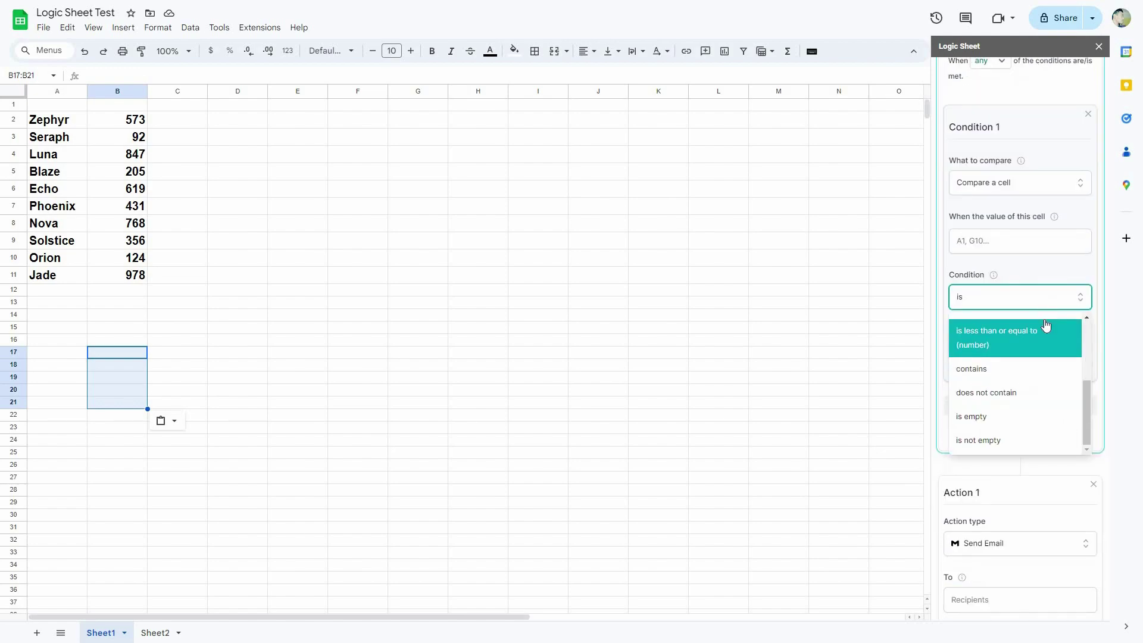
key(Escape)
click(985, 356)
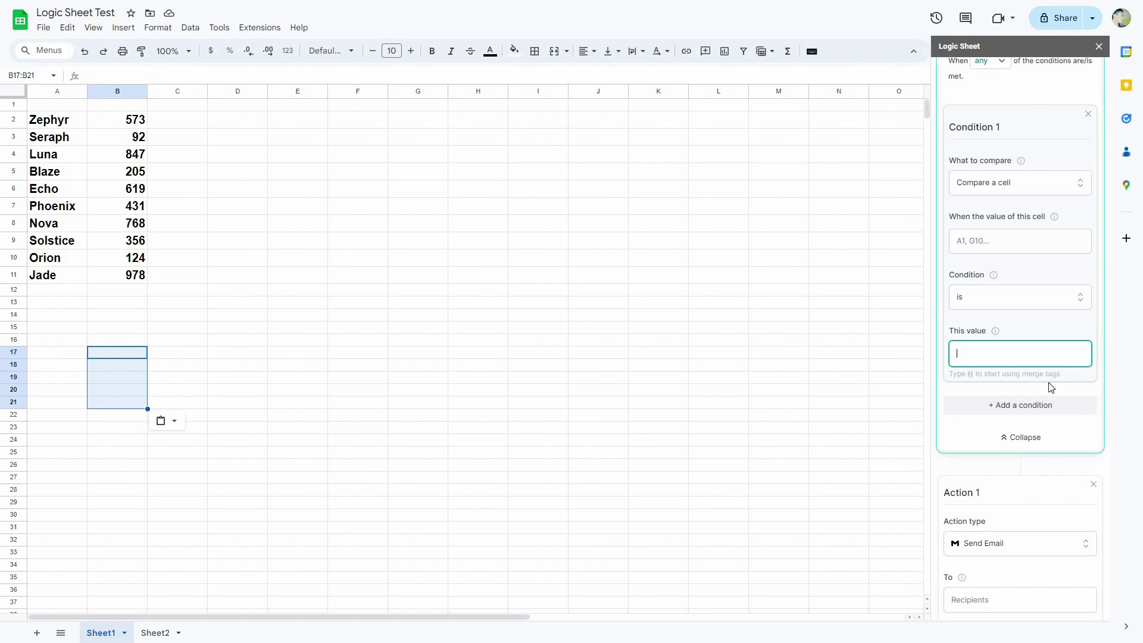
scroll(1045, 381, down, 1)
click(1039, 356)
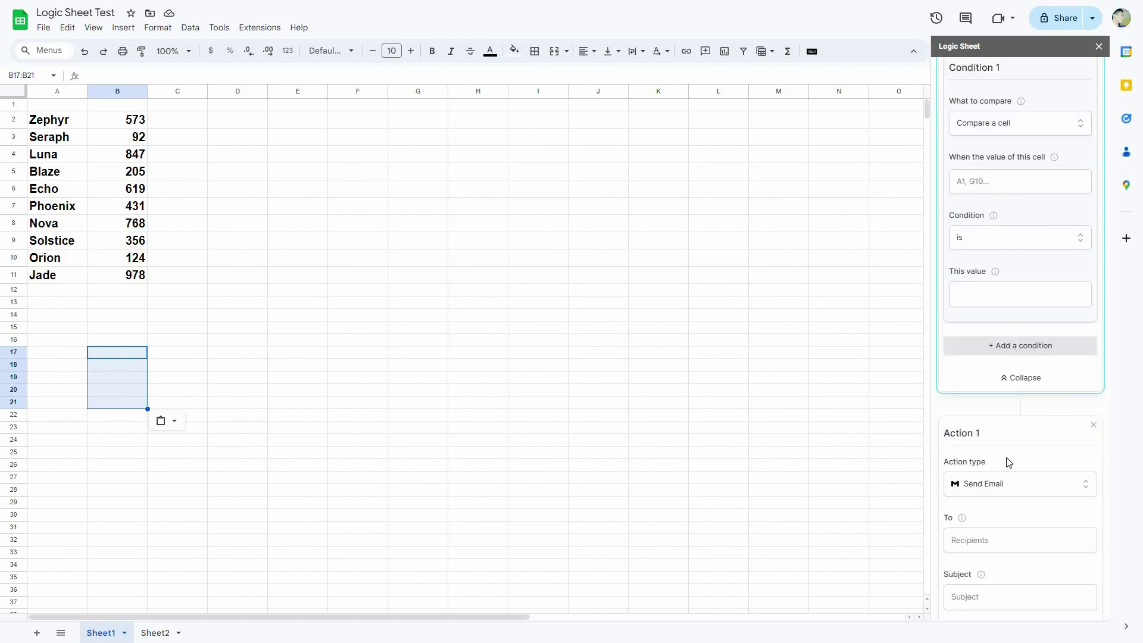
scroll(1028, 322, down, 2)
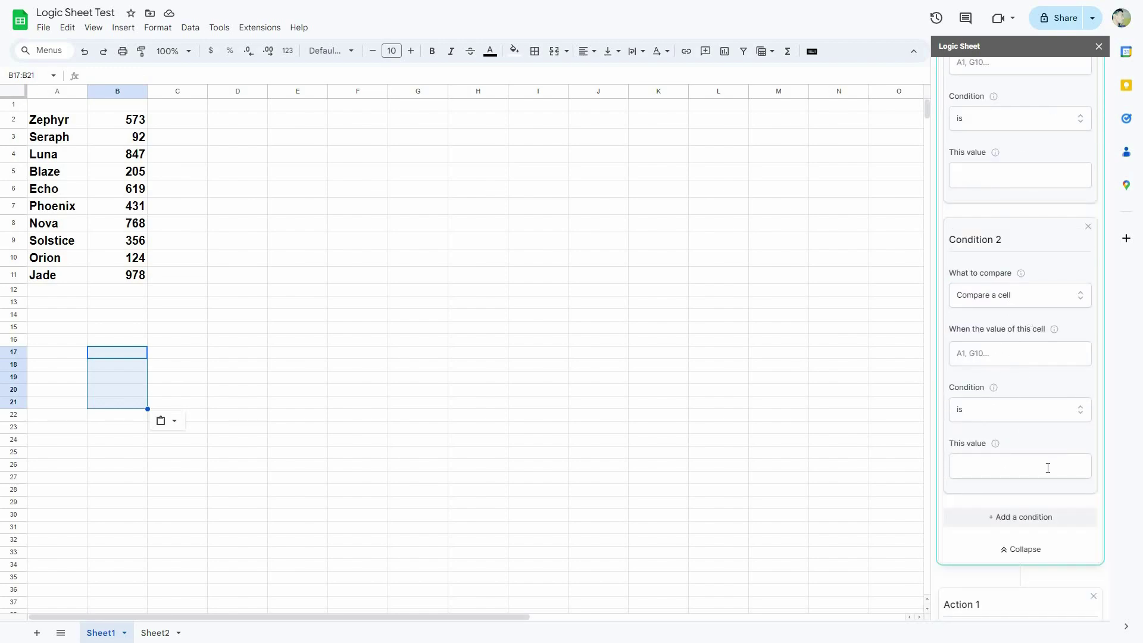
scroll(1036, 534, down, 5)
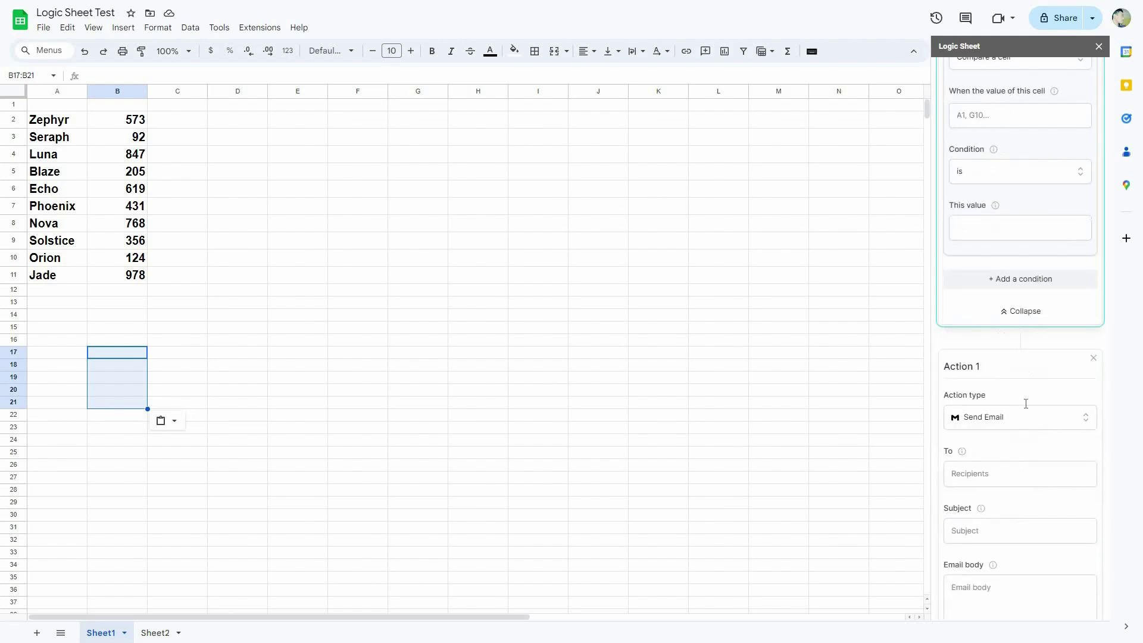
click(1020, 358)
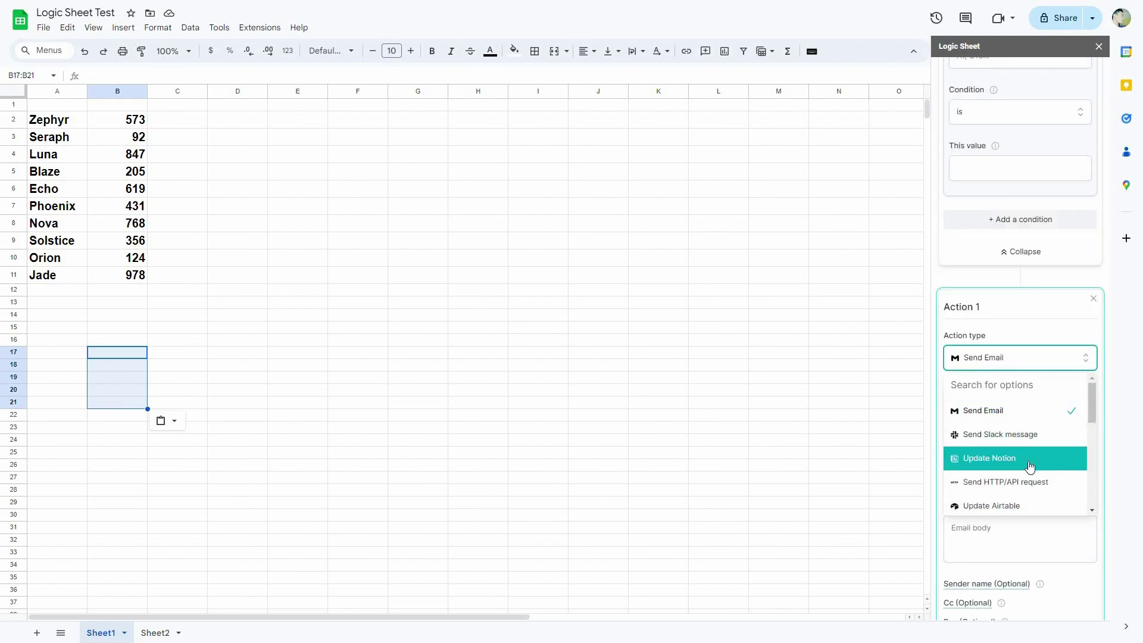
scroll(1022, 485, down, 5)
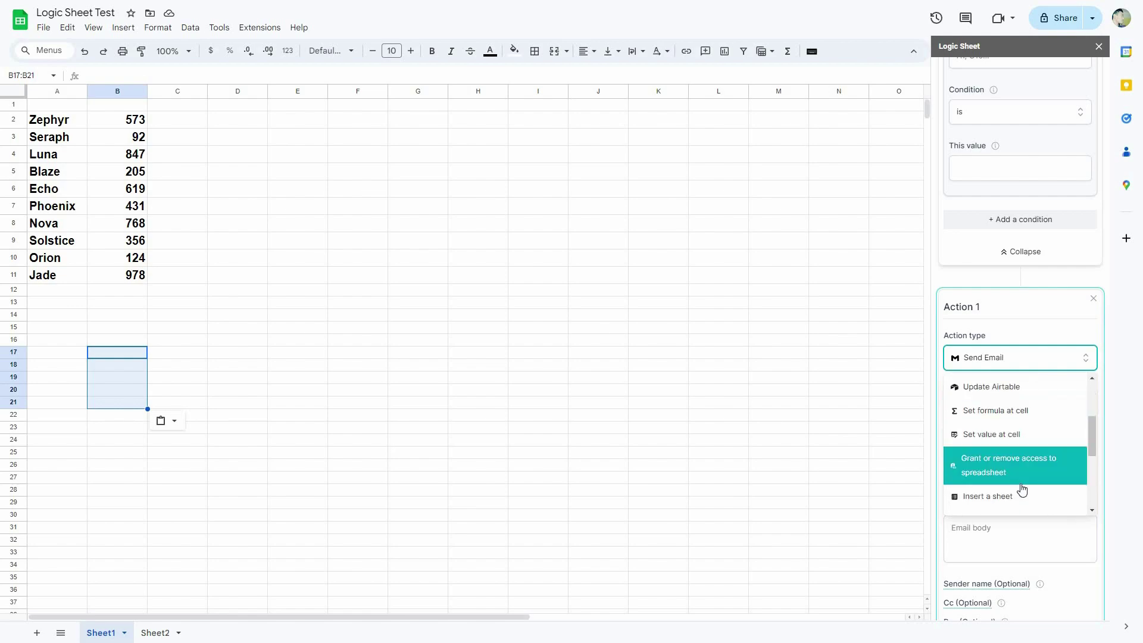
click(1066, 359)
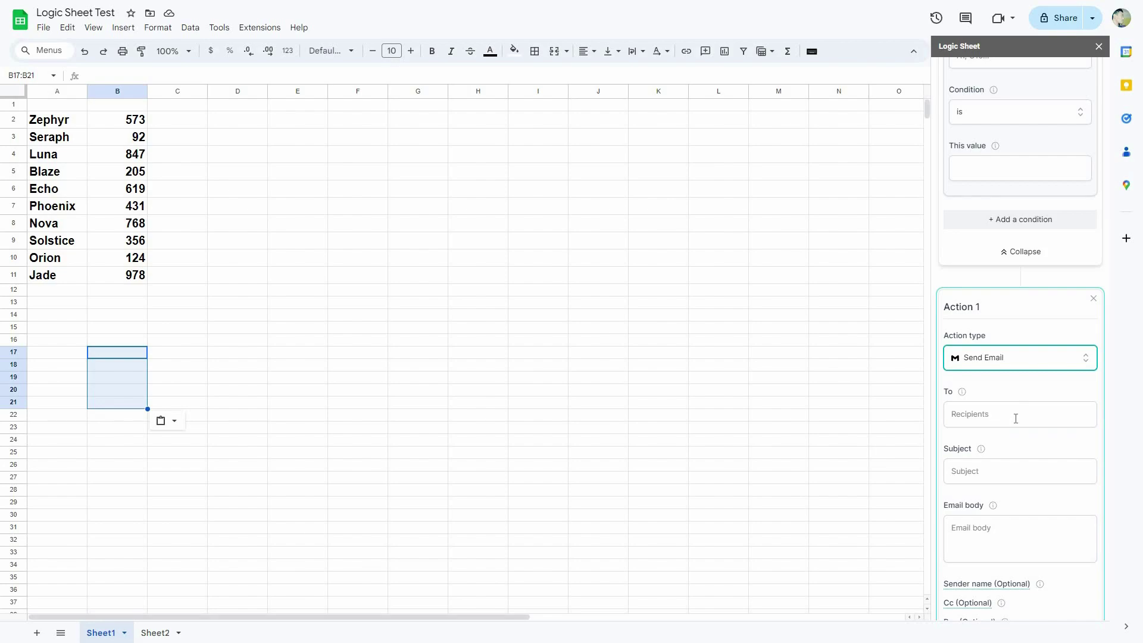
key(Tab)
key(Tab)
key(shift+Tab)
key(shift+Tab)
key(Return)
click(1026, 438)
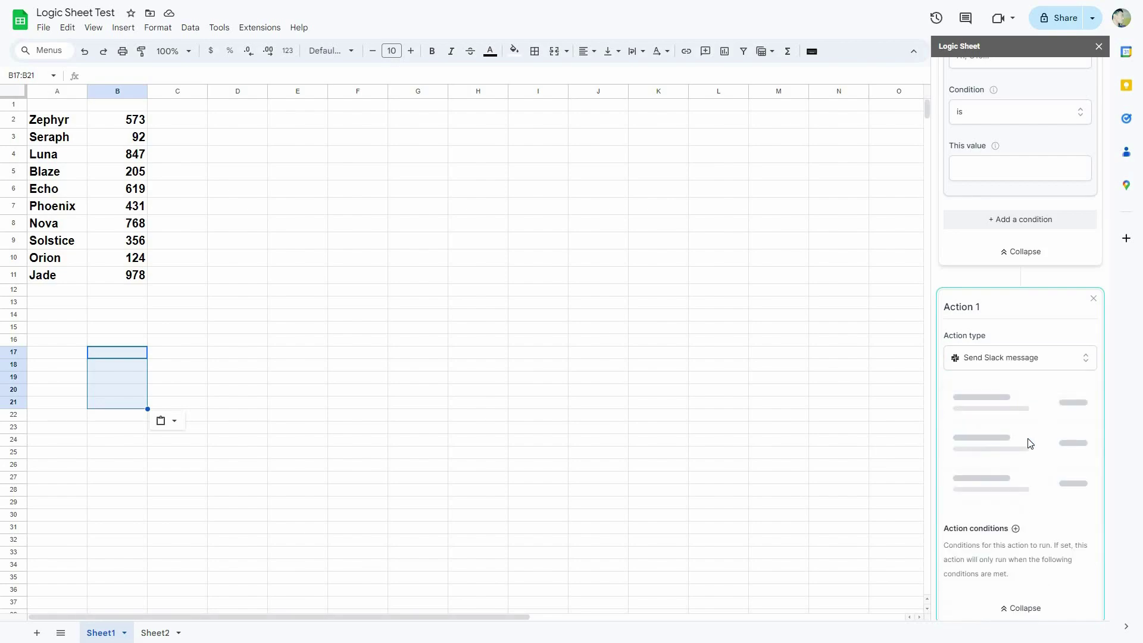
click(1001, 366)
click(1012, 460)
click(1010, 358)
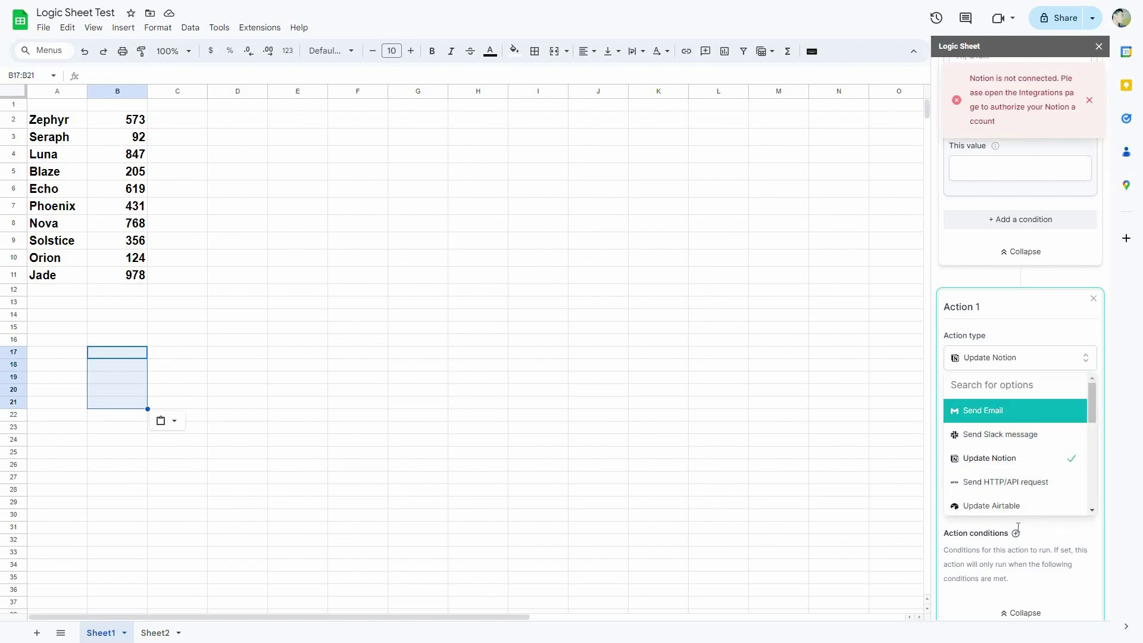
click(1036, 411)
scroll(1012, 364, down, 3)
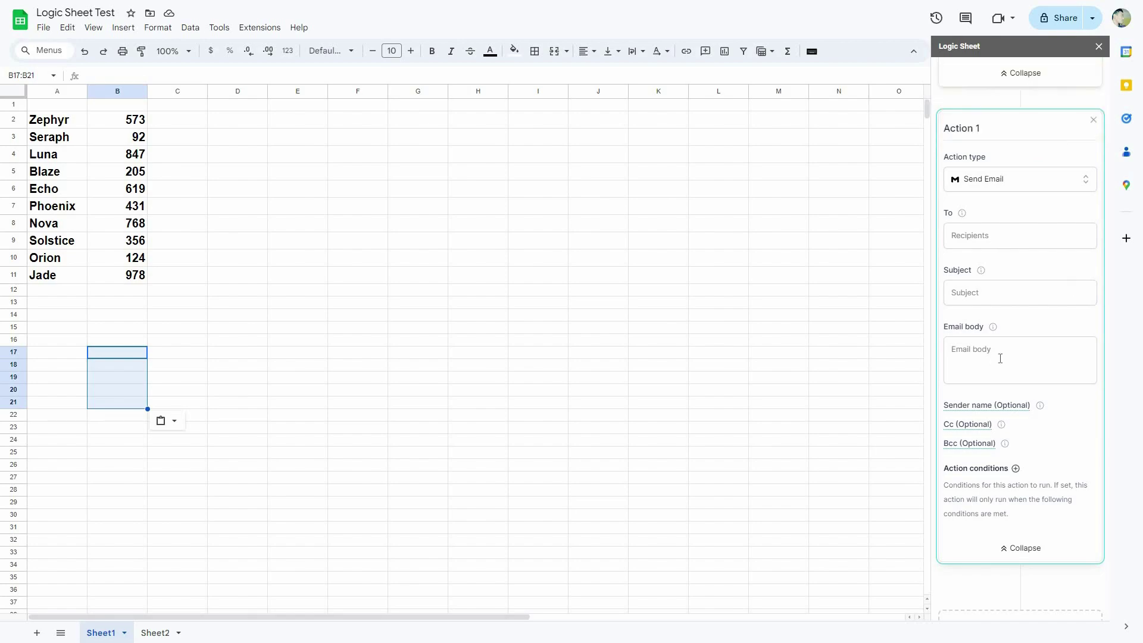
click(1027, 355)
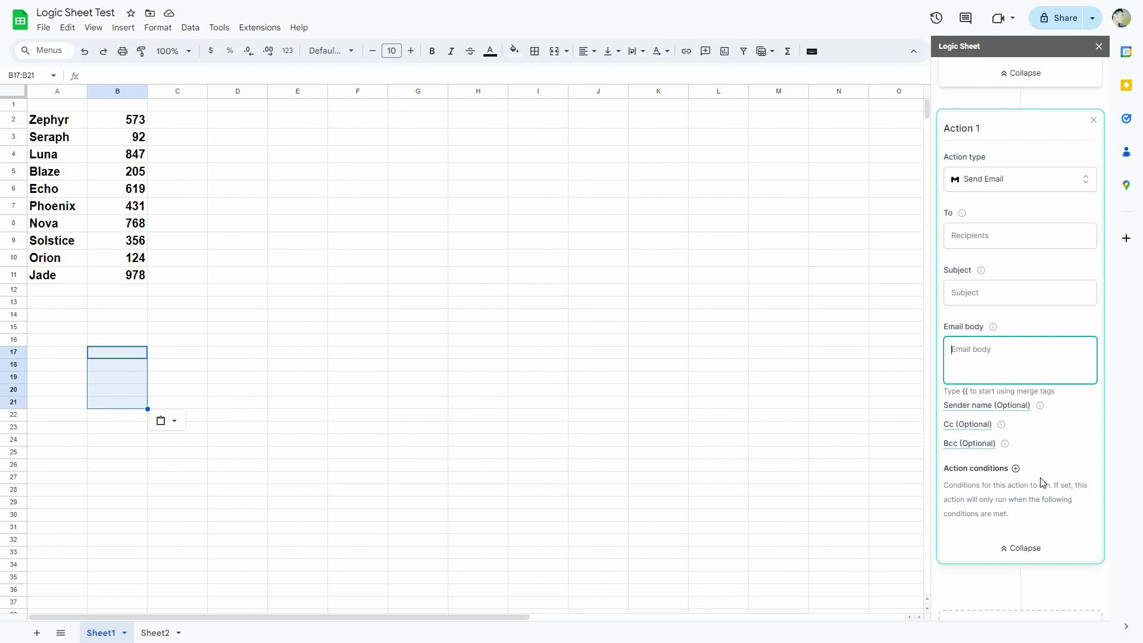
scroll(1029, 553, down, 3)
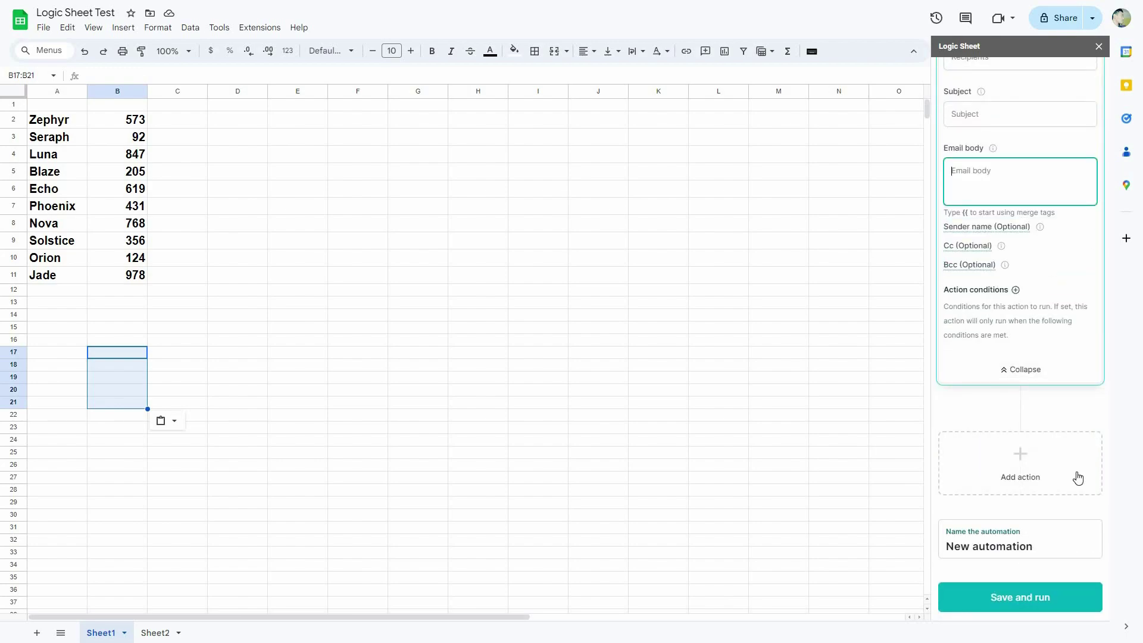
- Add another action, save the automation as a draft, and try switching the draft on
click(1051, 474)
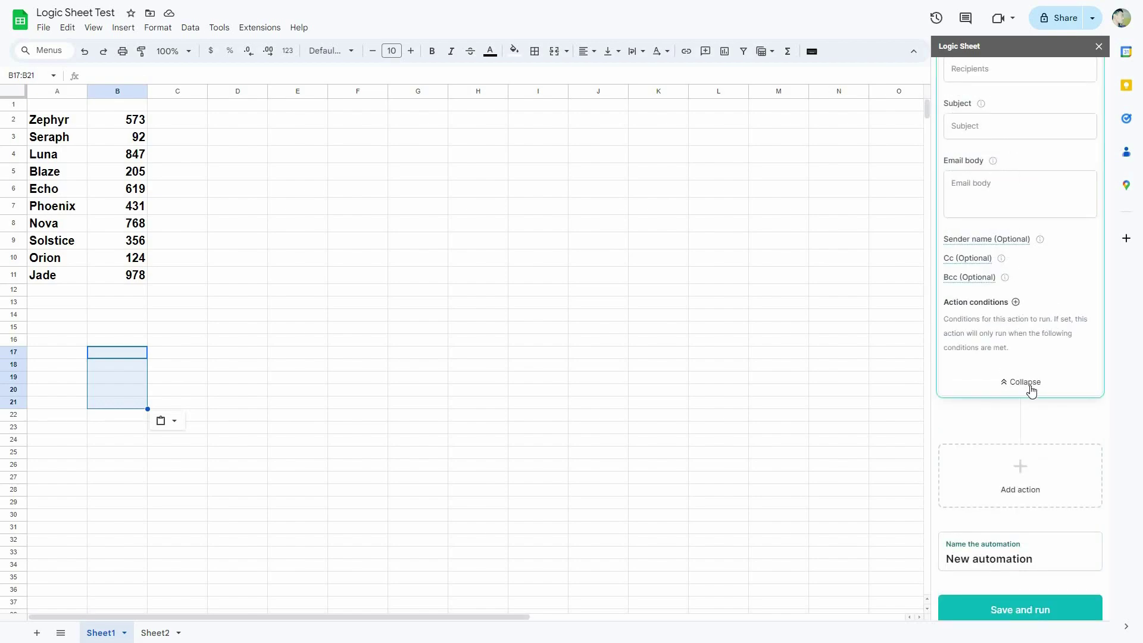
scroll(987, 468, down, 2)
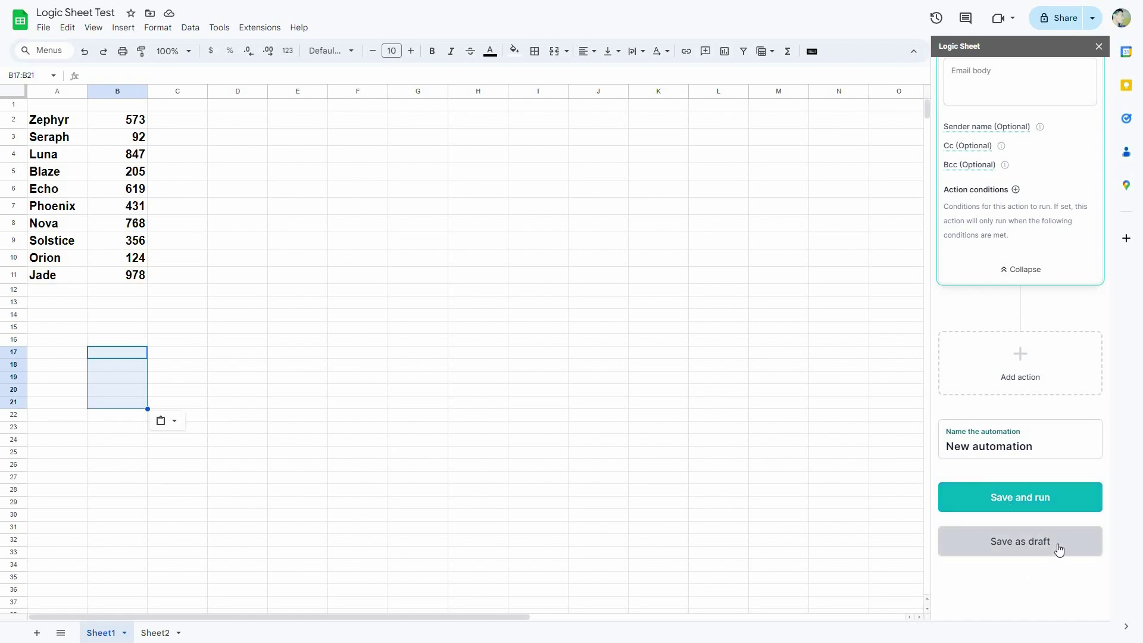
click(1012, 541)
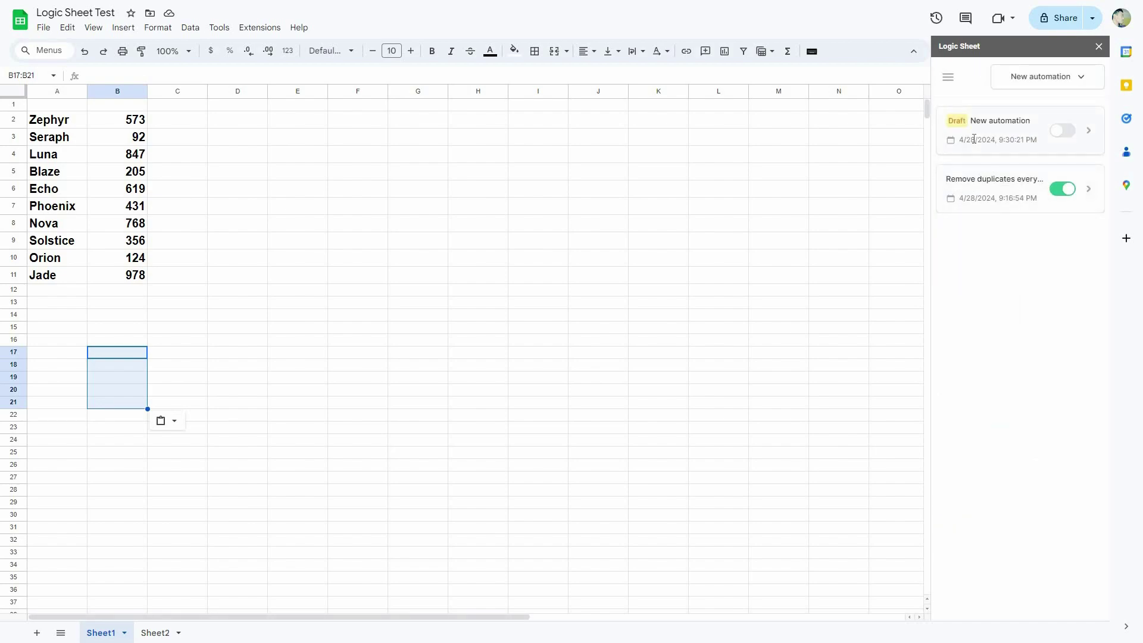
click(1071, 134)
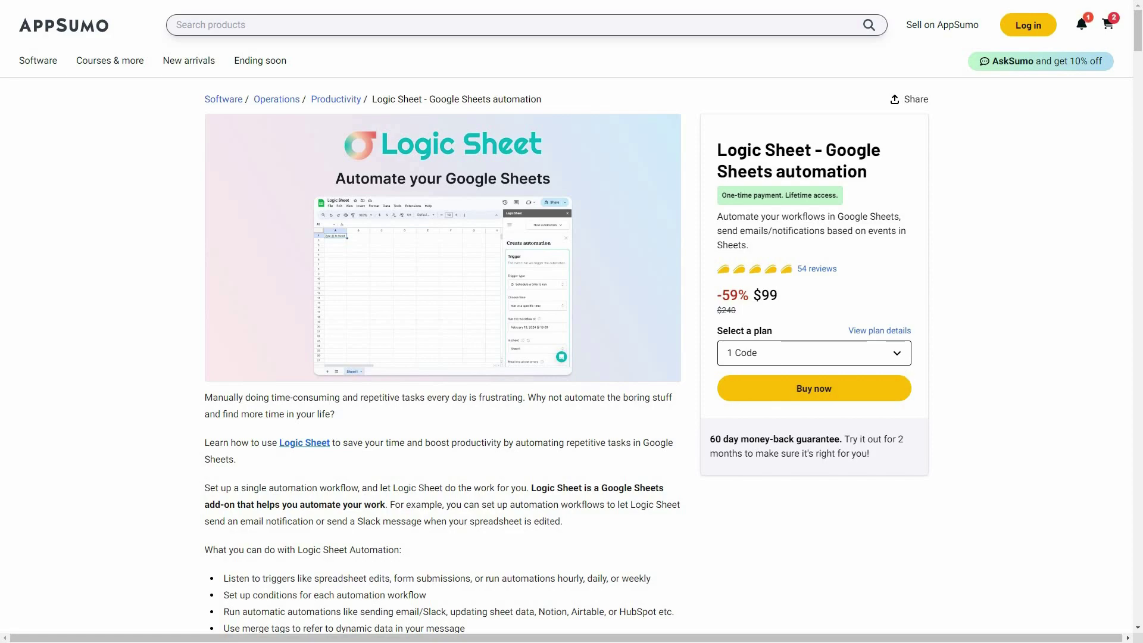
- Scroll the deal page to Plans & features, showing the $99, $198 and $297 tiers
scroll(310, 36, down, 3)
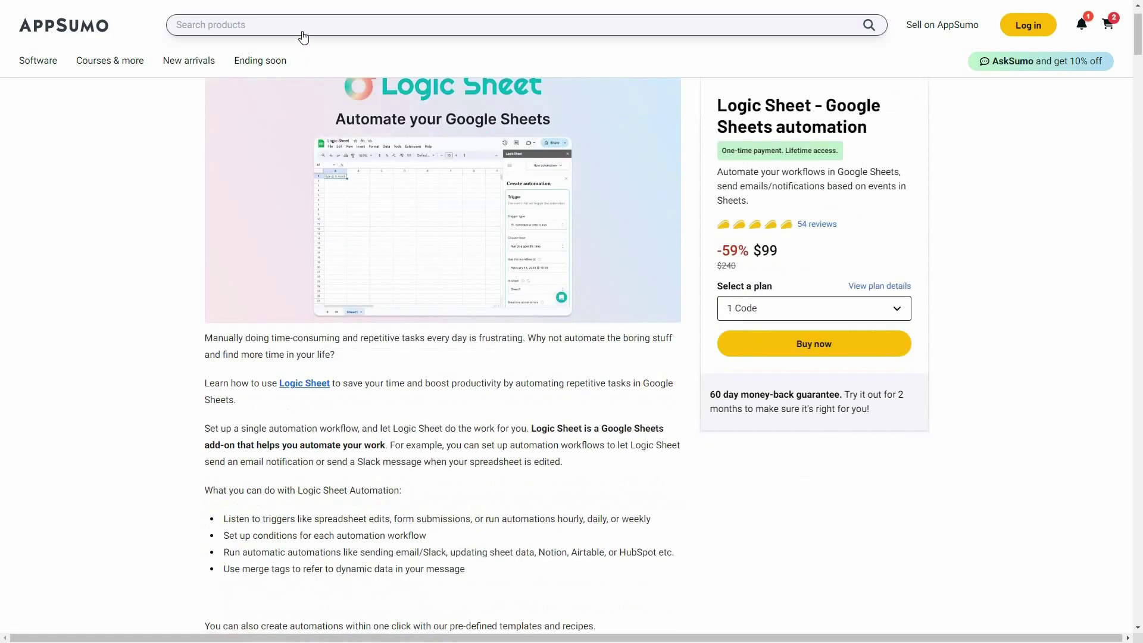
scroll(439, 553, down, 5)
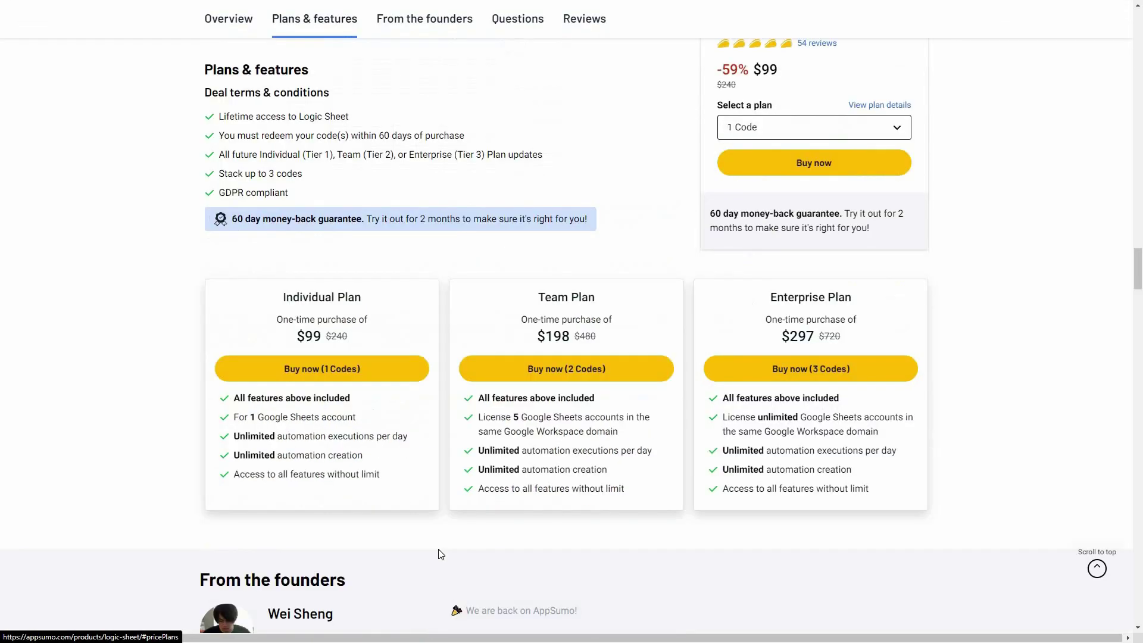